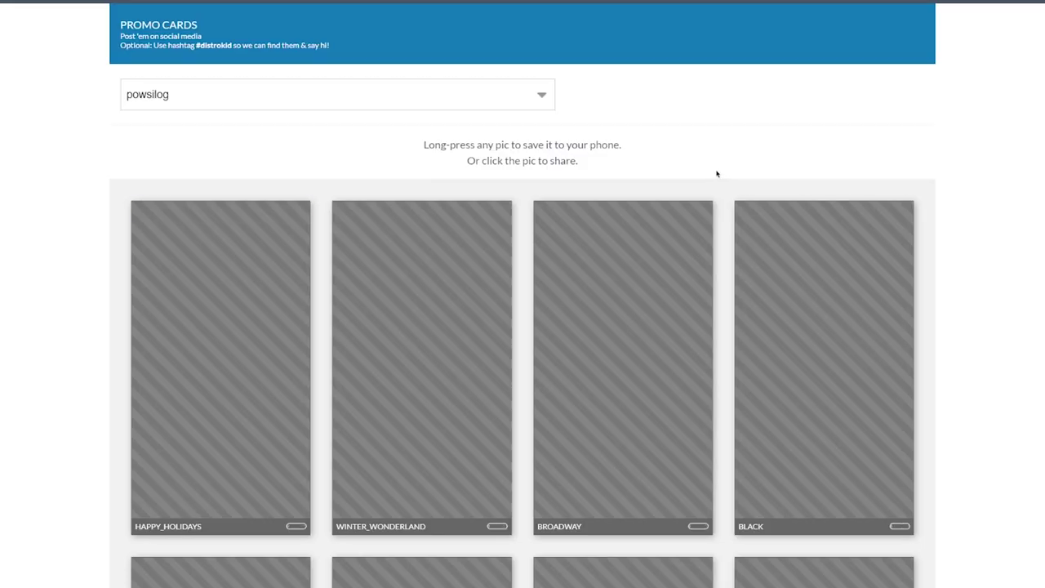
# Scroll the DistroKid homepage down to the musician sign-up form and feature list.
pyautogui.scroll(-3, 971, 216)
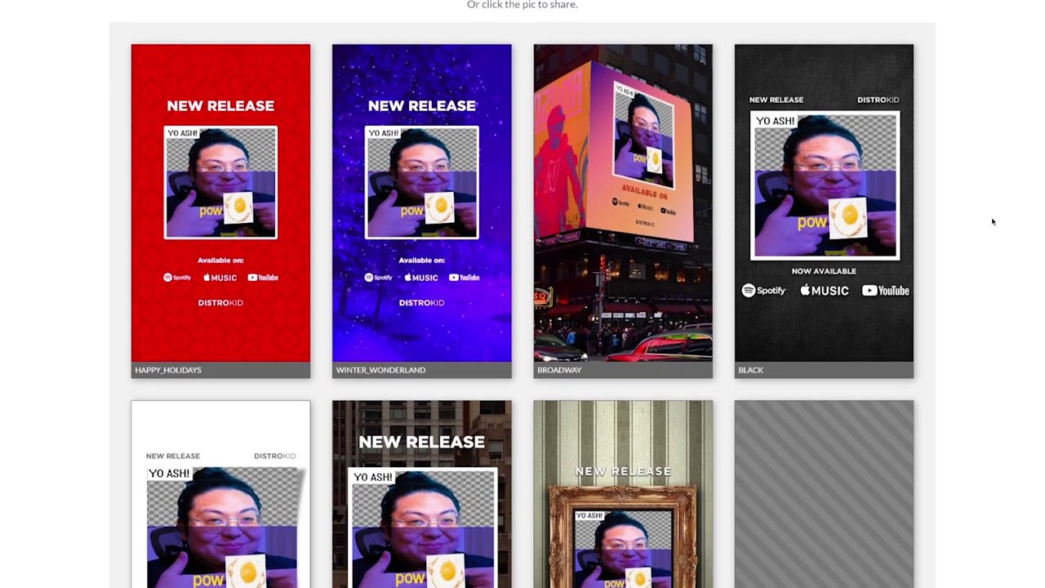
pyautogui.scroll(-4, 983, 218)
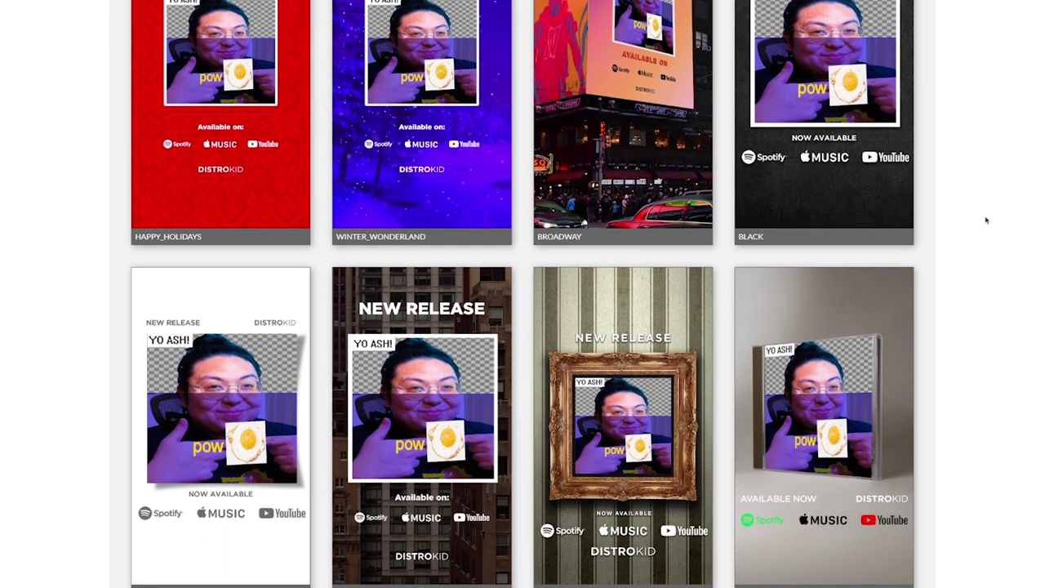
pyautogui.scroll(-5, 986, 220)
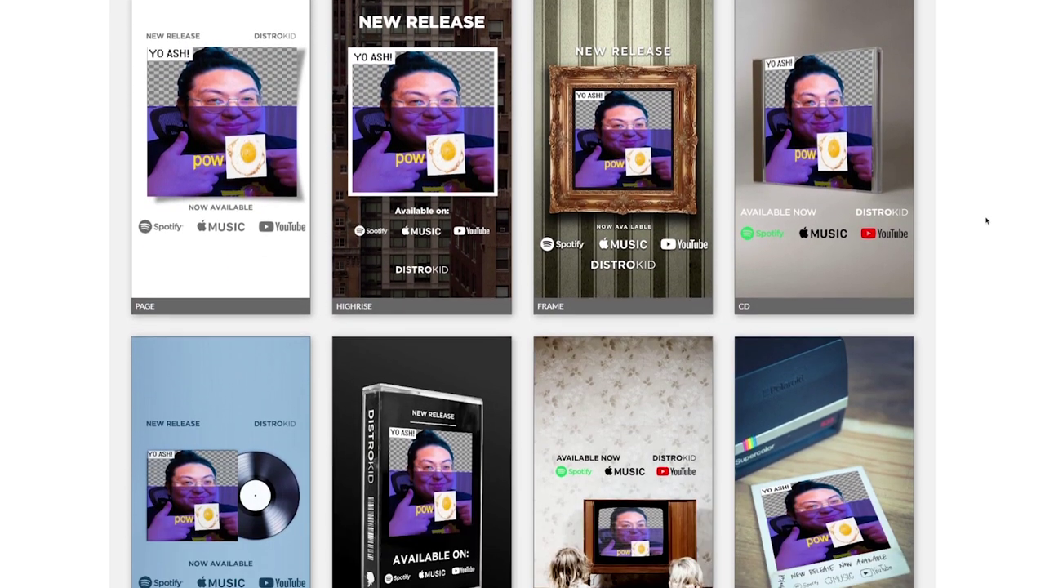
pyautogui.scroll(-5, 986, 221)
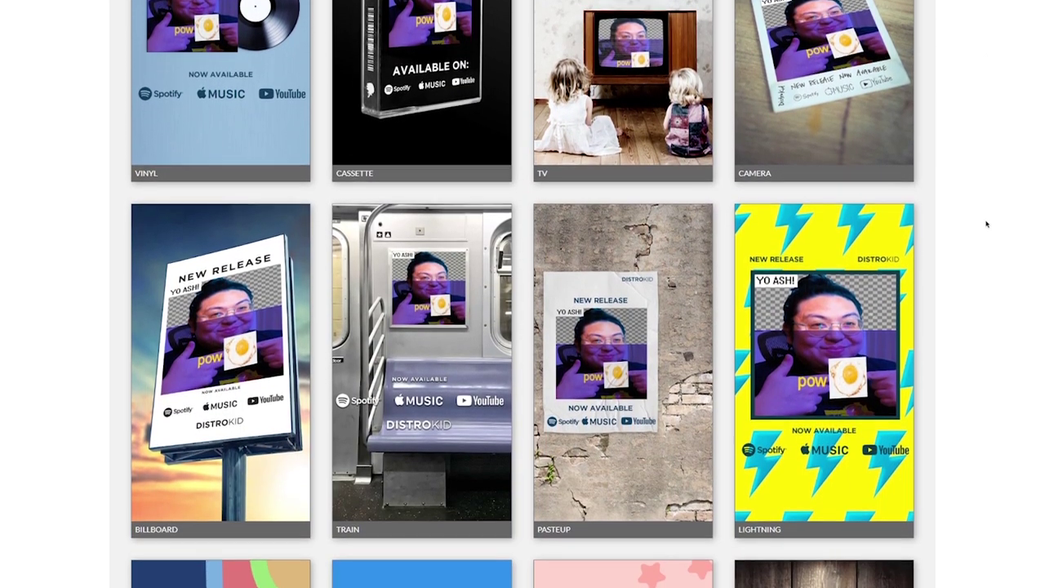
pyautogui.scroll(-2, 986, 224)
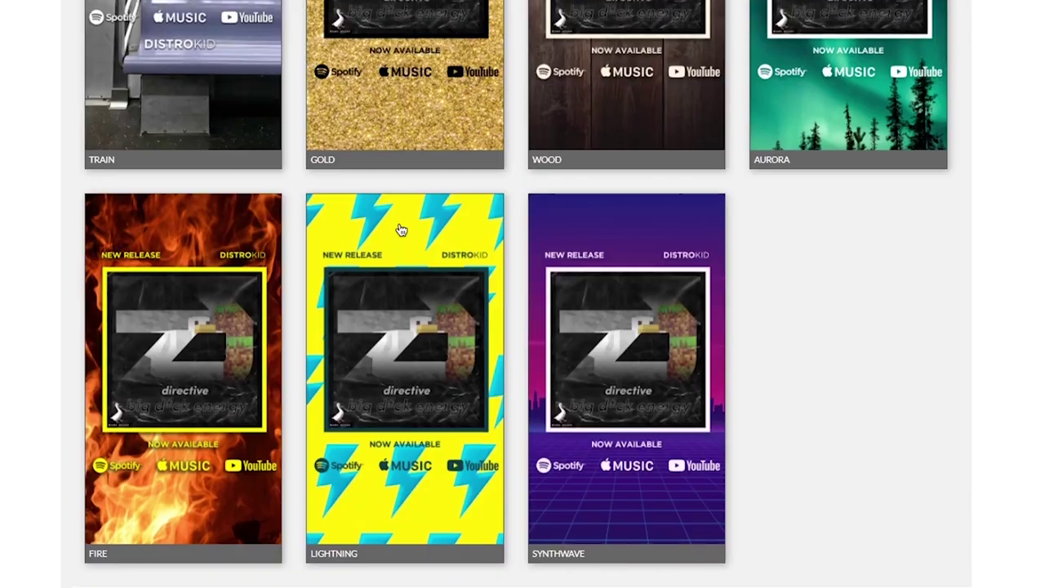
pyautogui.scroll(8, 398, 232)
pyautogui.scroll(13, 393, 237)
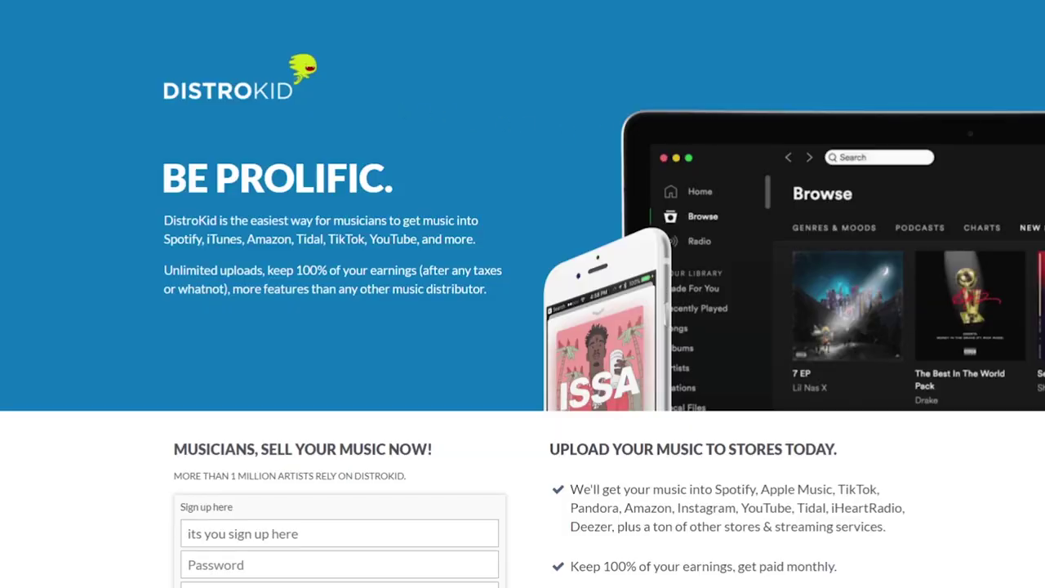
pyautogui.scroll(-4, 523, 294)
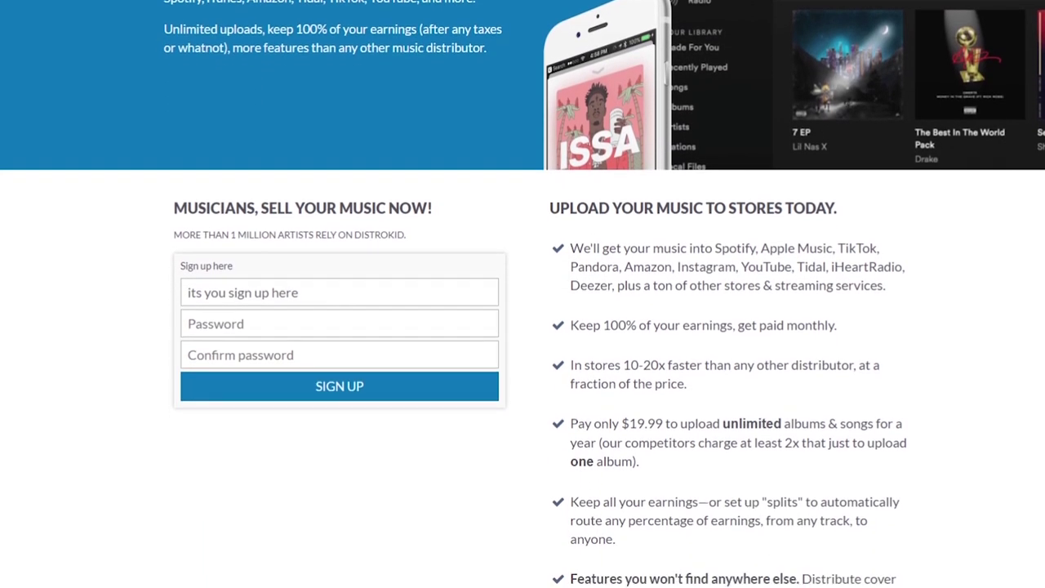
pyautogui.scroll(-2, 523, 294)
pyautogui.scroll(1, 522, 294)
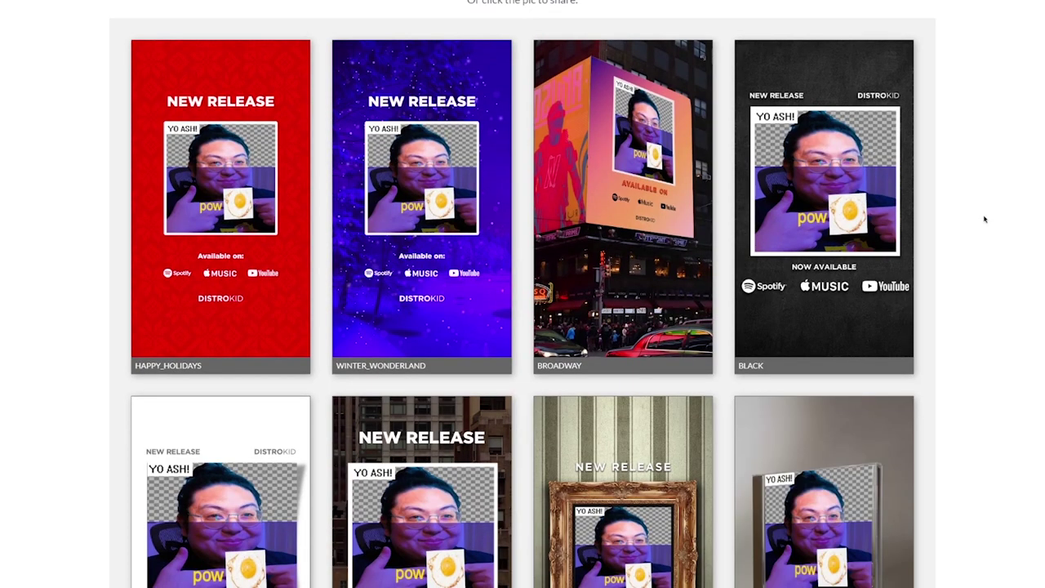
pyautogui.scroll(-3, 984, 219)
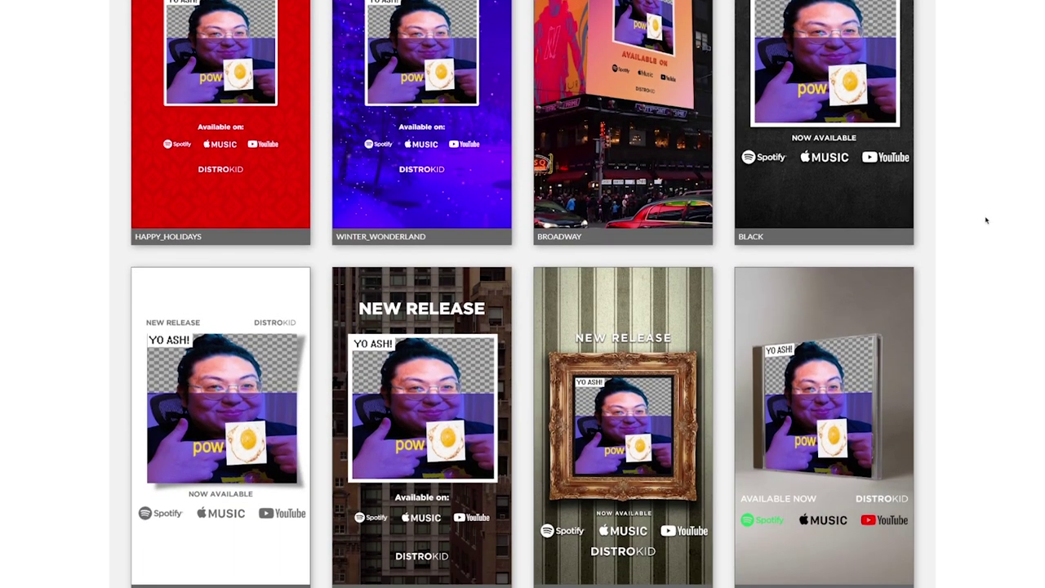
pyautogui.scroll(-2, 986, 222)
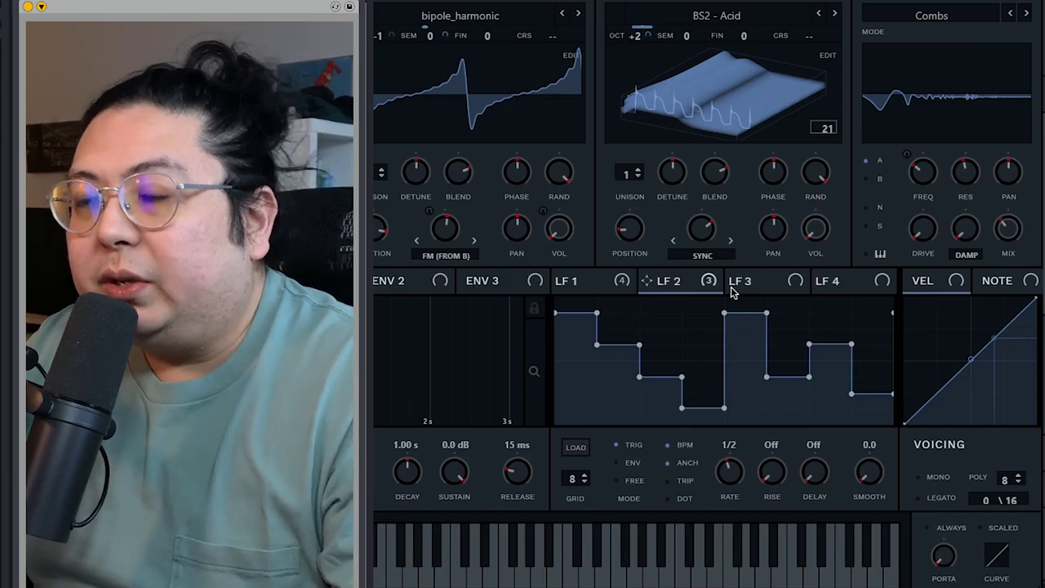
# Bend the third LFO's curve, then paint it as a pattern of flat stepped levels.
pyautogui.click(733, 288)
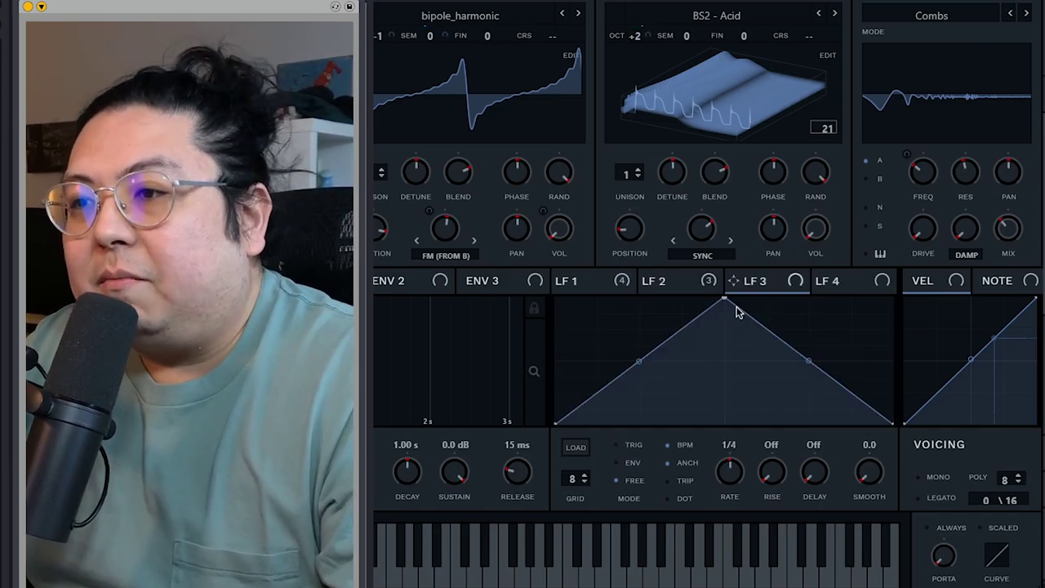
pyautogui.moveTo(763, 409)
pyautogui.mouseDown()
pyautogui.moveTo(772, 417)
pyautogui.moveTo(771, 393)
pyautogui.mouseUp()
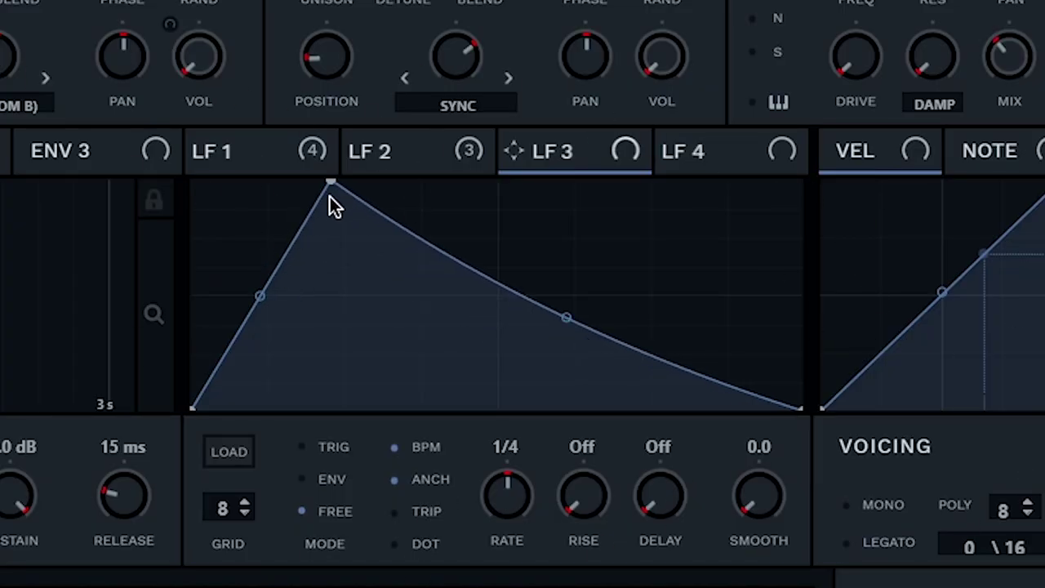
pyautogui.moveTo(330, 196); pyautogui.dragTo(269, 176)
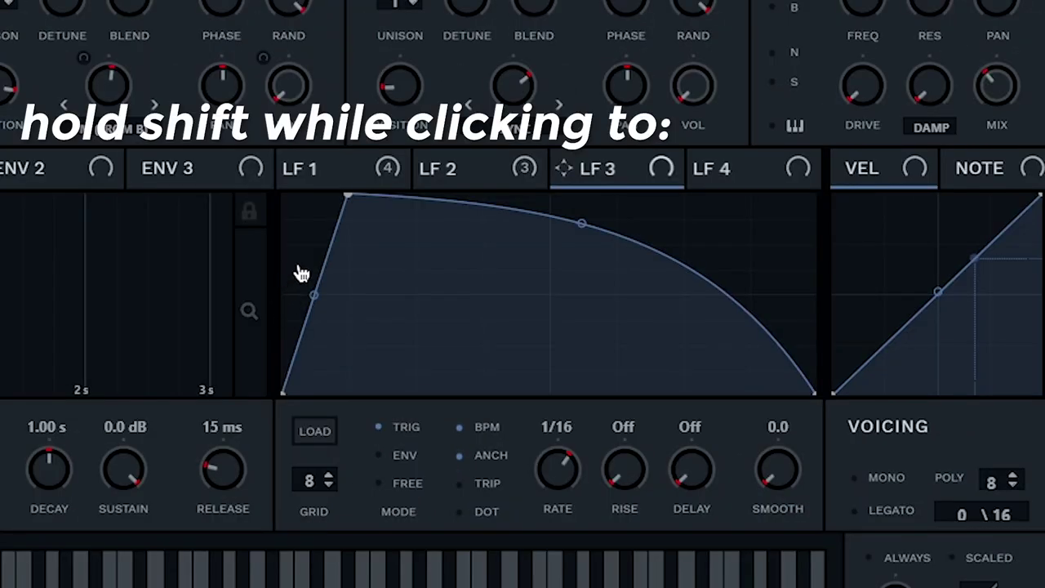
pyautogui.moveTo(302, 274)
pyautogui.mouseDown()
pyautogui.moveTo(381, 264)
pyautogui.moveTo(707, 311)
pyautogui.mouseUp()
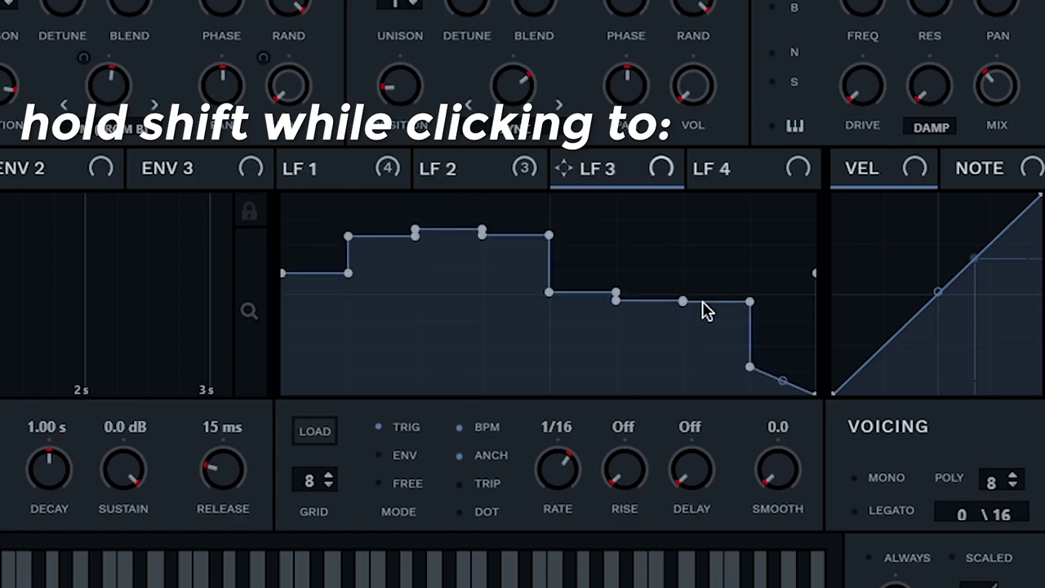
pyautogui.moveTo(757, 247)
pyautogui.mouseDown()
pyautogui.moveTo(678, 227)
pyautogui.moveTo(637, 270)
pyautogui.mouseUp()
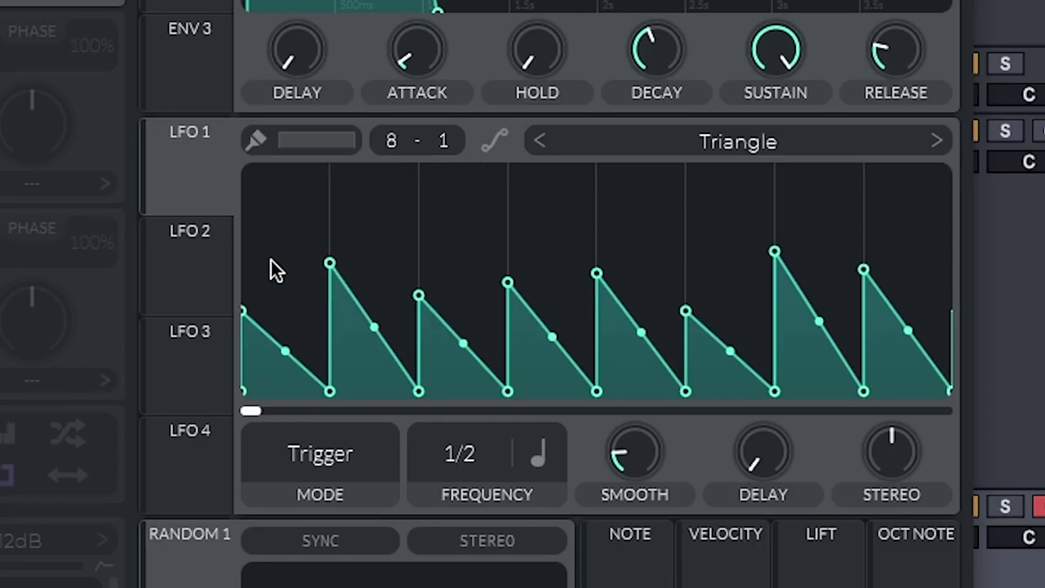
pyautogui.moveTo(271, 261)
pyautogui.mouseDown()
pyautogui.moveTo(287, 305)
pyautogui.moveTo(364, 362)
pyautogui.moveTo(404, 345)
pyautogui.mouseUp()
pyautogui.click(446, 247)
pyautogui.click(533, 335)
pyautogui.moveTo(274, 242); pyautogui.dragTo(366, 302)
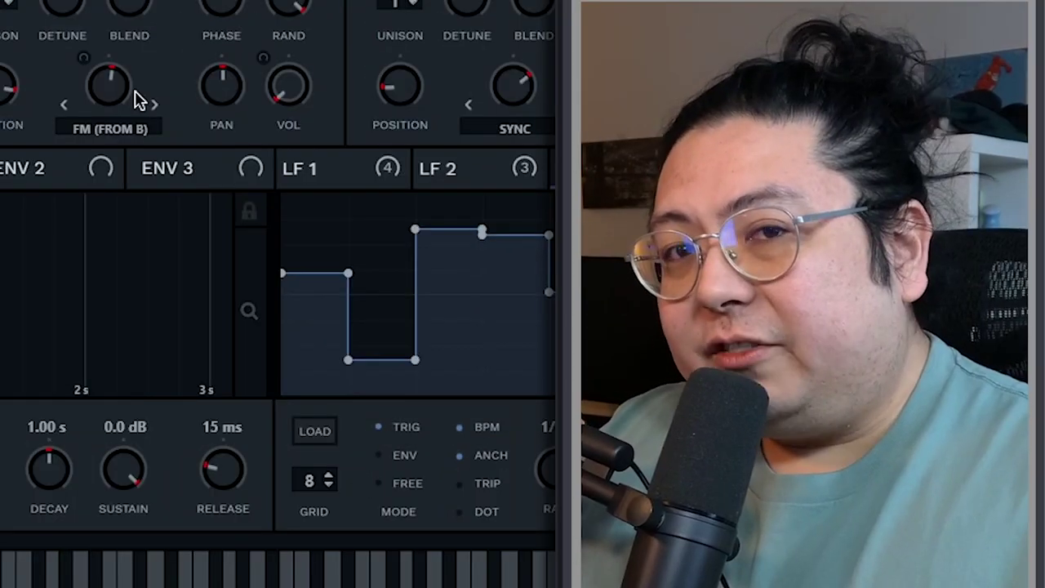
# Check the FM amount's modulation assignments, then drop one step of the second LFO to the bottom.
pyautogui.rightClick(133, 84)
pyautogui.click(117, 40)
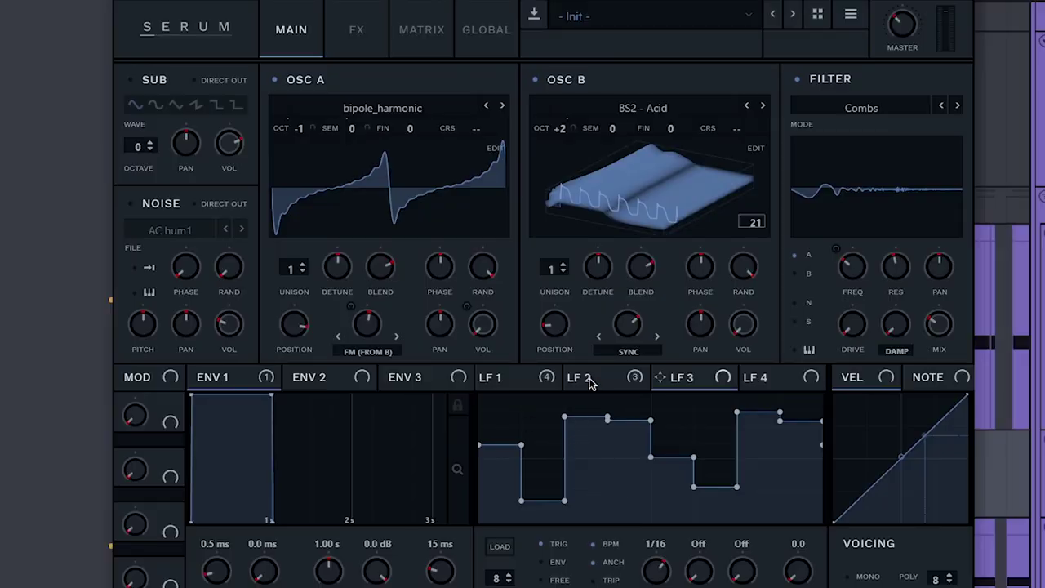
pyautogui.click(584, 378)
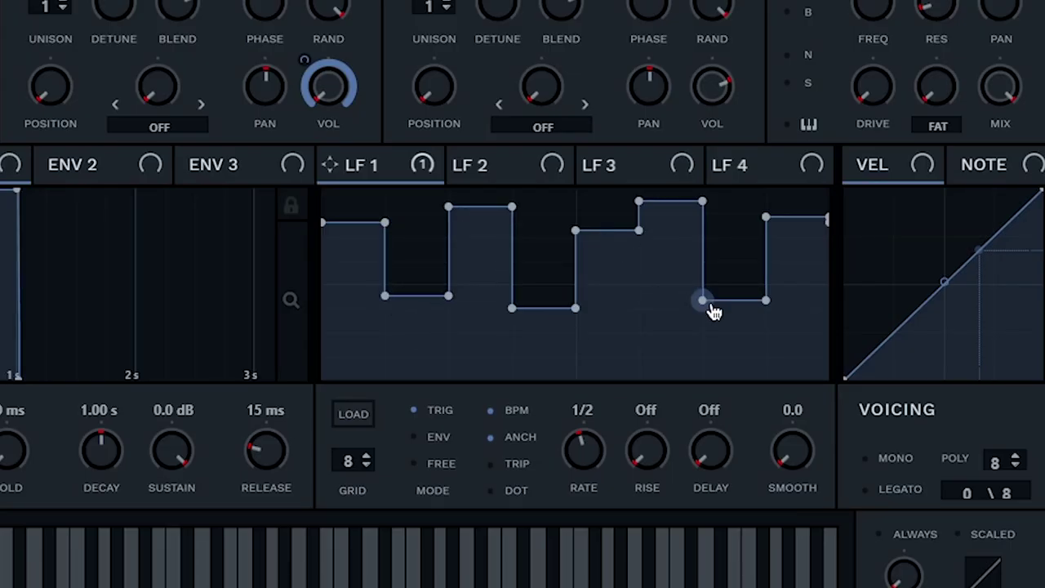
pyautogui.moveTo(712, 312)
pyautogui.mouseDown()
pyautogui.moveTo(657, 320)
pyautogui.moveTo(704, 266)
pyautogui.mouseUp()
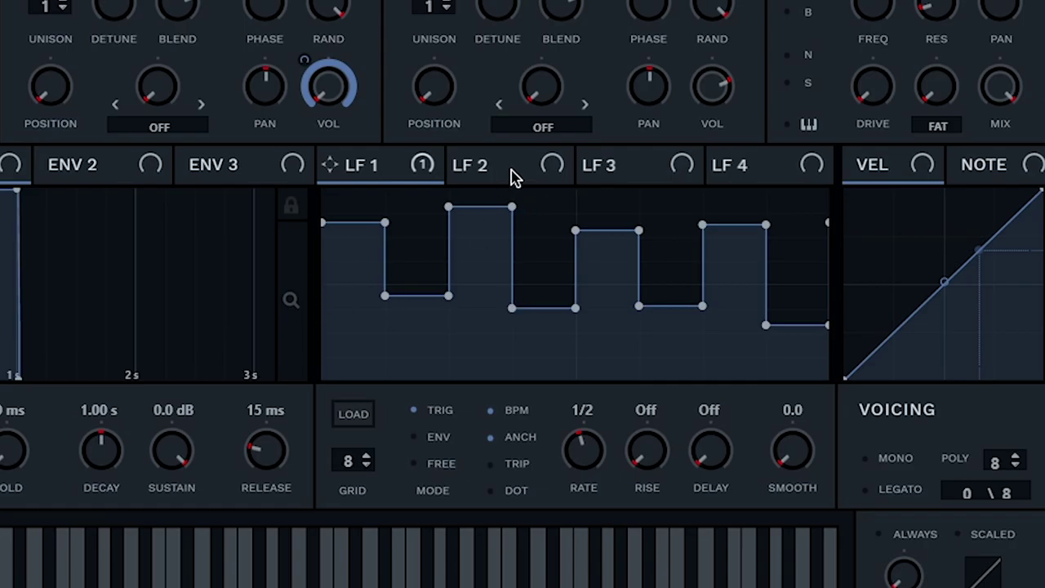
pyautogui.click(512, 173)
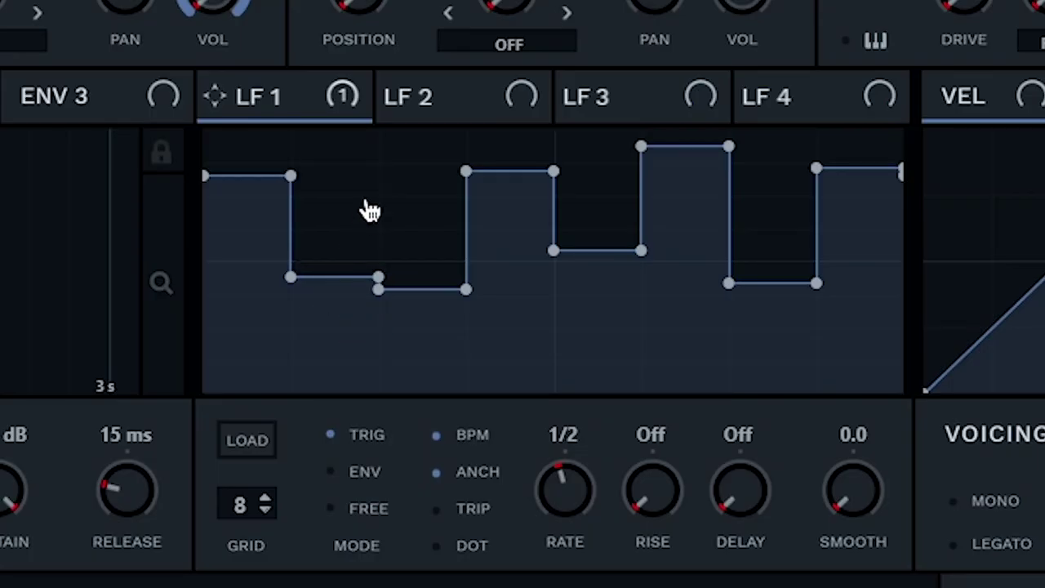
# Move several LFO 1 steps to new high and low levels.
pyautogui.moveTo(422, 289); pyautogui.dragTo(421, 153)
pyautogui.moveTo(510, 170); pyautogui.dragTo(509, 294)
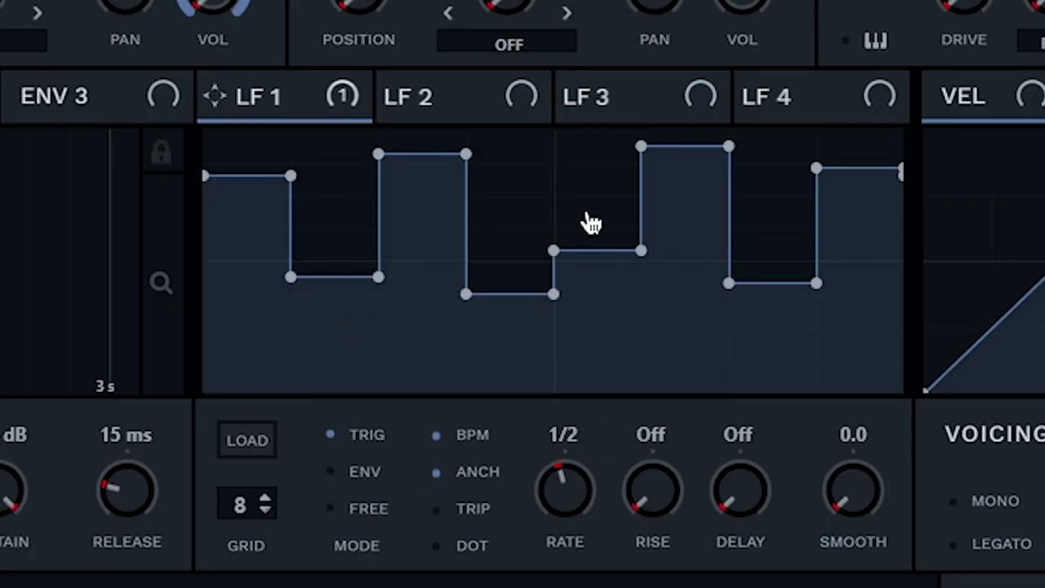
pyautogui.moveTo(591, 222); pyautogui.dragTo(591, 187)
pyautogui.moveTo(758, 299); pyautogui.dragTo(759, 255)
pyautogui.moveTo(672, 248); pyautogui.dragTo(690, 299)
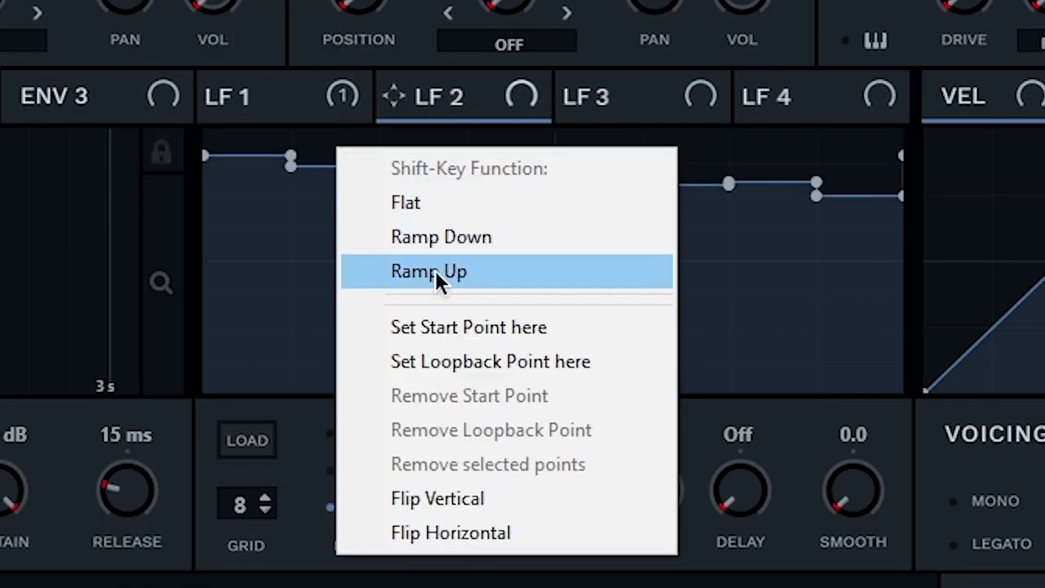
pyautogui.click(419, 272)
# Give the steps ramp-down shapes, map the LFO to oscillator volume, and bend the ramps into decaying curves.
pyautogui.rightClick(354, 245)
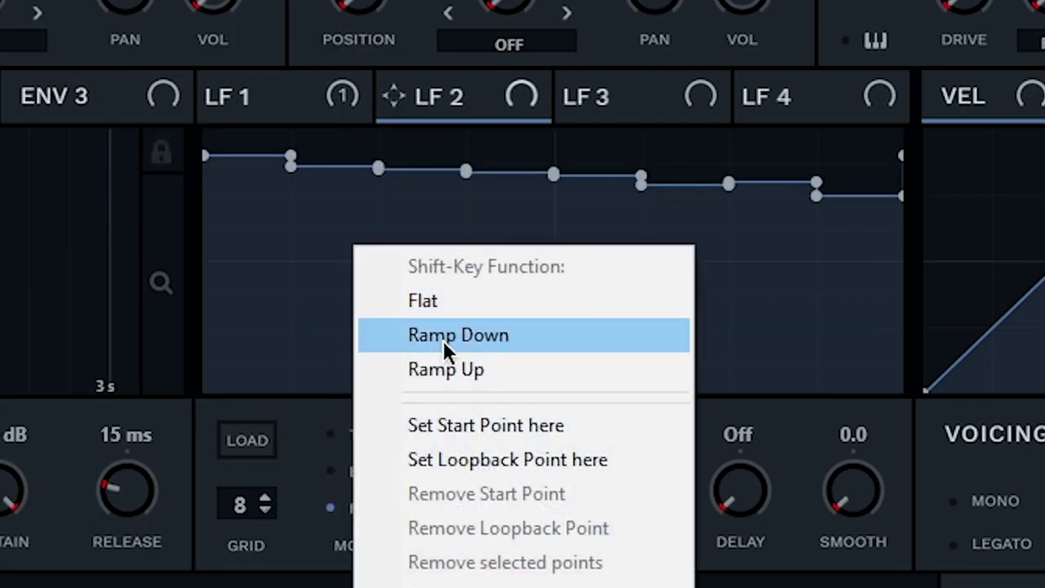
pyautogui.click(444, 343)
pyautogui.keyDown('shift'); pyautogui.click(231, 143); pyautogui.keyUp('shift')
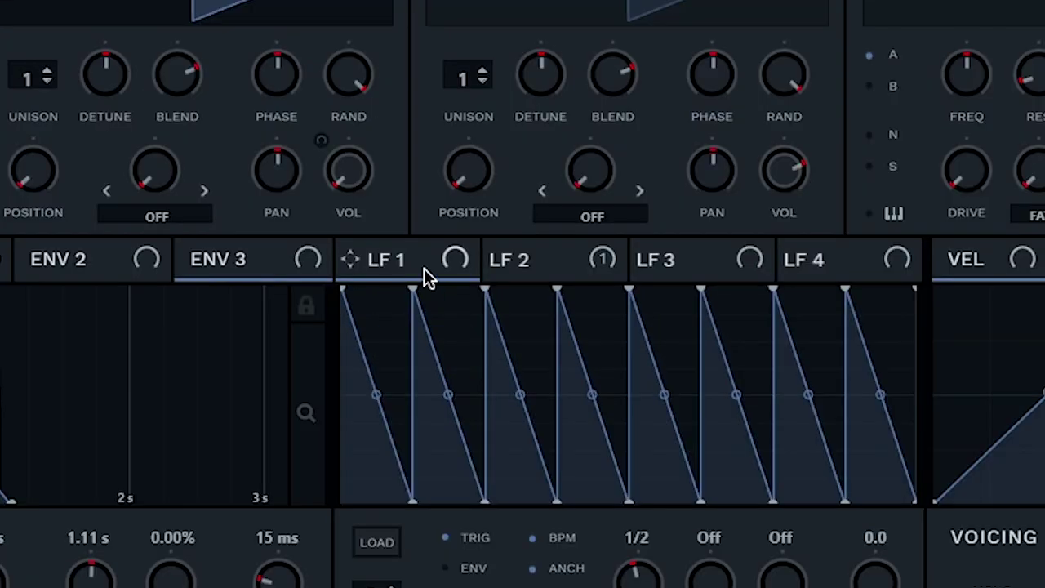
pyautogui.moveTo(349, 258); pyautogui.dragTo(340, 181)
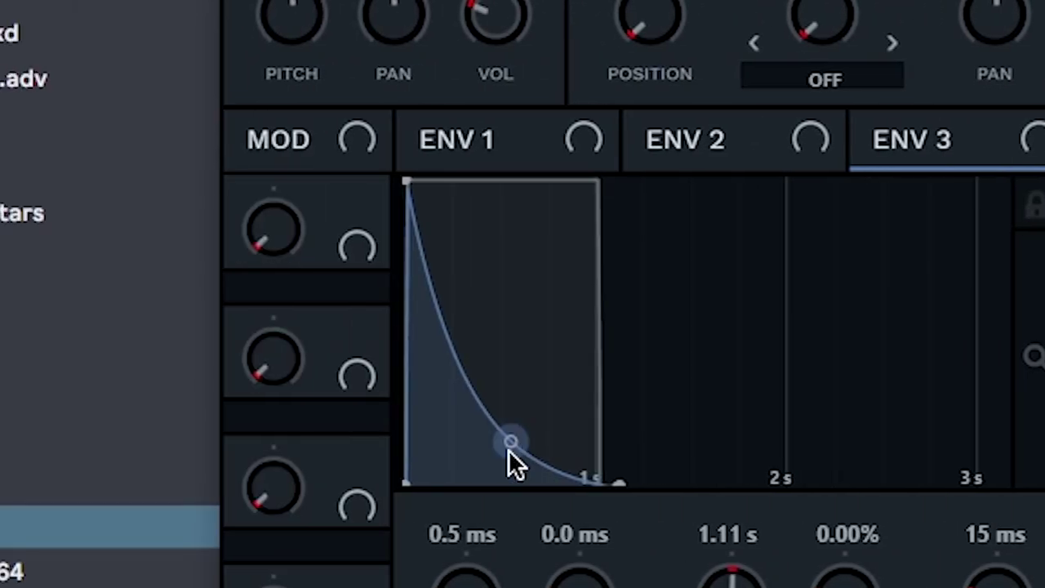
pyautogui.moveTo(508, 445); pyautogui.dragTo(651, 349)
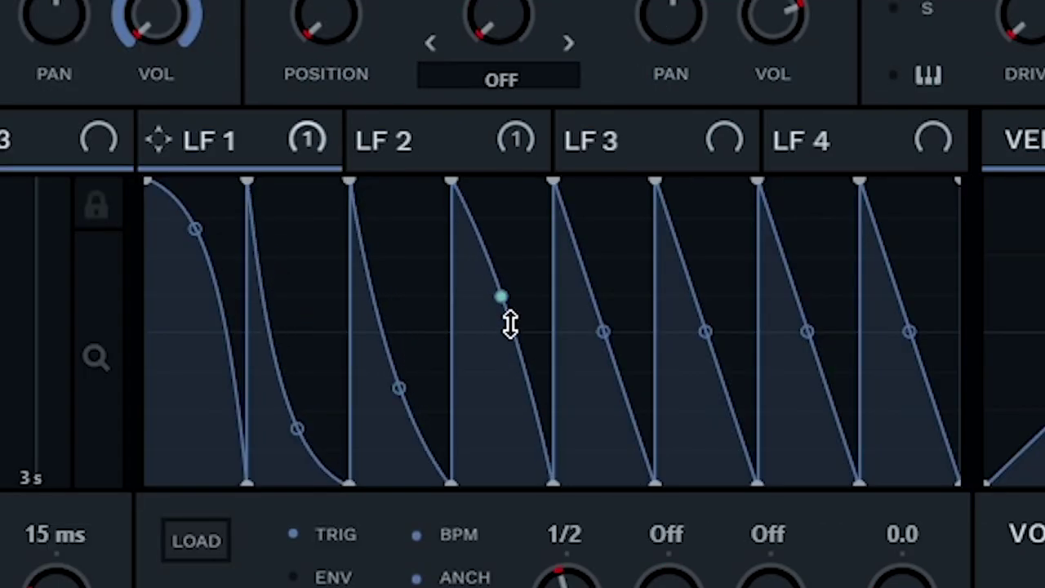
pyautogui.moveTo(642, 353); pyautogui.dragTo(895, 357)
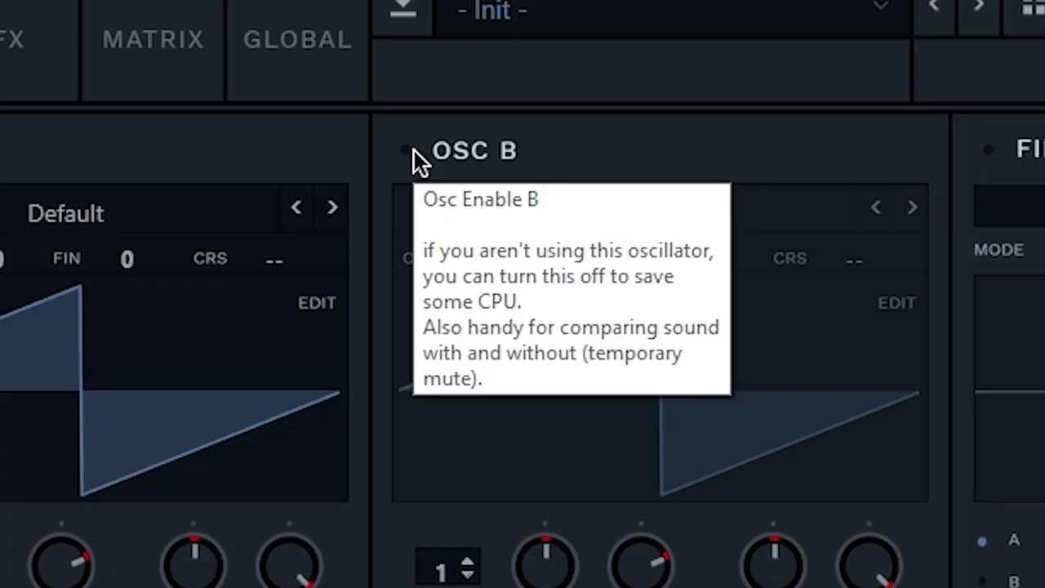
# Enable oscillator B at +4 octaves, set it to FM oscillator A near 31%, and lower two LFO 2 steps.
pyautogui.click(523, 18)
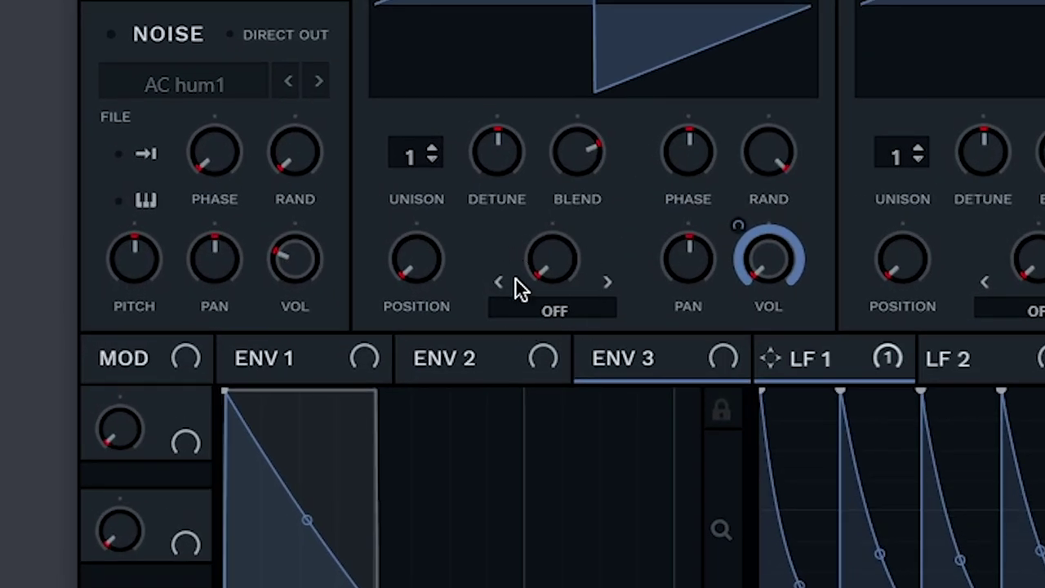
pyautogui.click(359, 305)
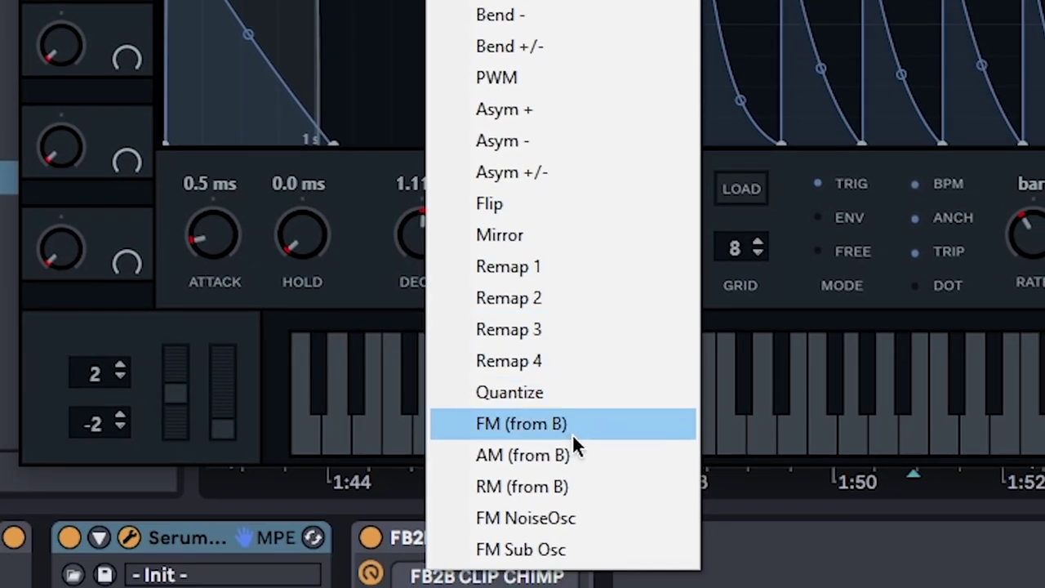
pyautogui.click(573, 435)
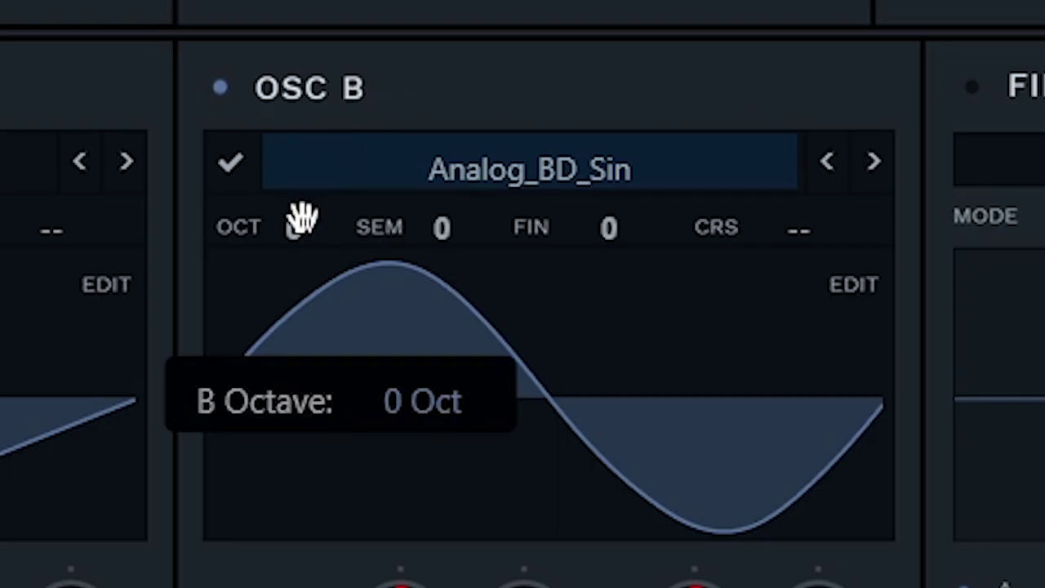
pyautogui.moveTo(299, 219); pyautogui.dragTo(299, 188)
pyautogui.moveTo(329, 292); pyautogui.dragTo(329, 265)
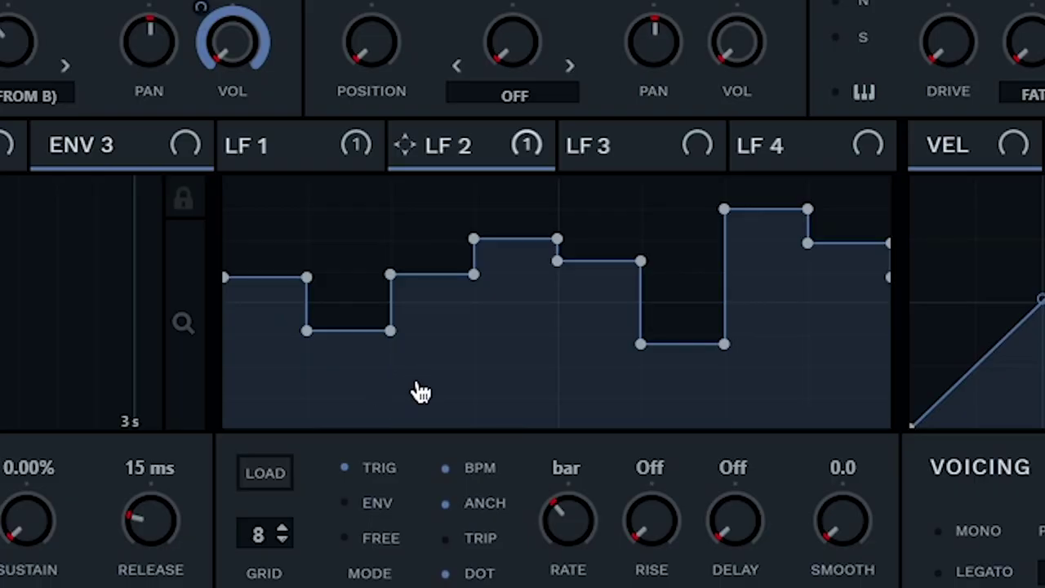
pyautogui.moveTo(421, 392)
pyautogui.mouseDown()
pyautogui.moveTo(448, 391)
pyautogui.moveTo(349, 387)
pyautogui.mouseUp()
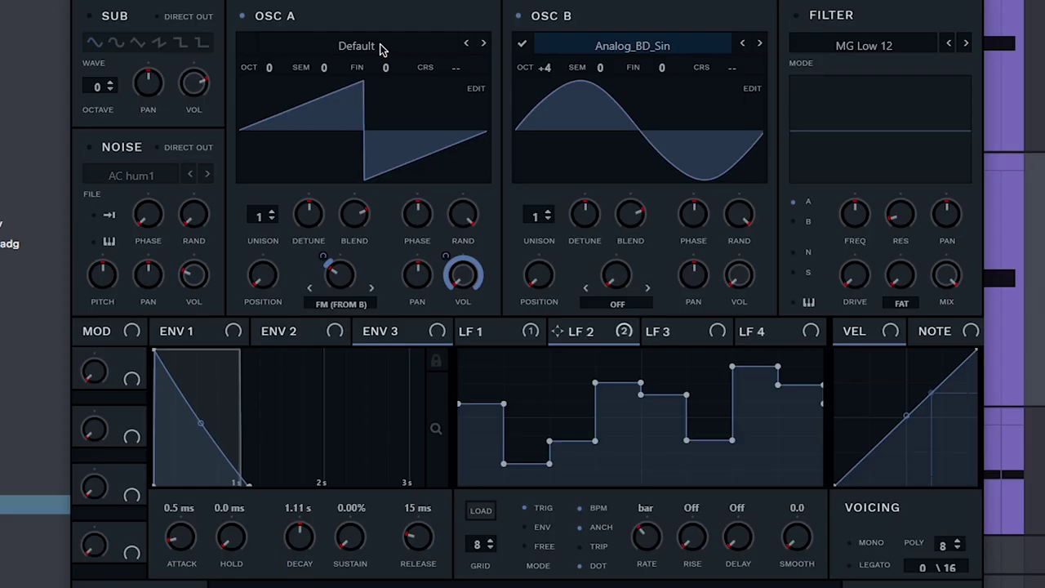
# Load the bipole_harmonic wavetable into oscillator A.
pyautogui.click(380, 49)
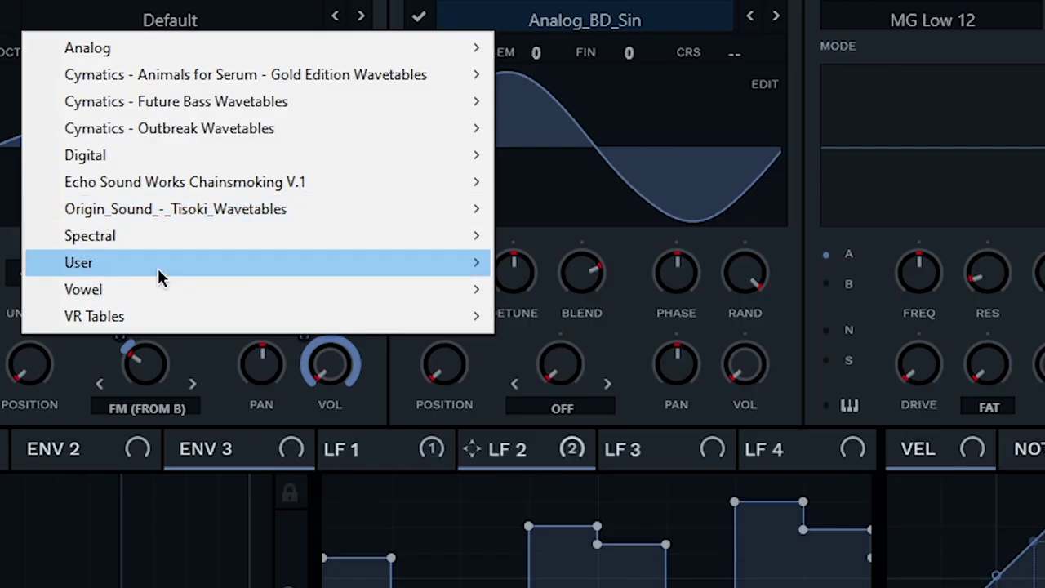
pyautogui.moveTo(342, 142)
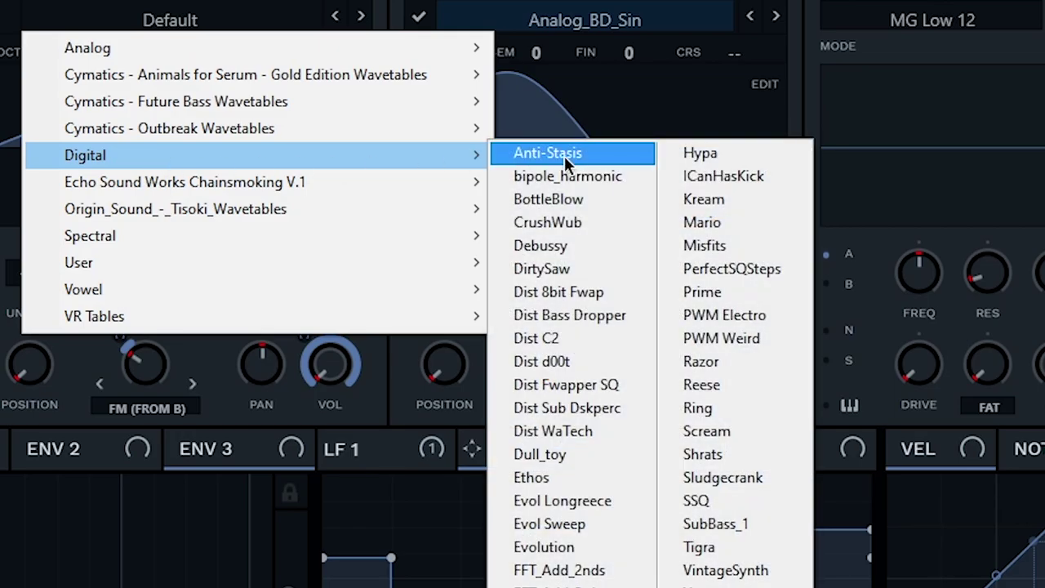
pyautogui.click(567, 175)
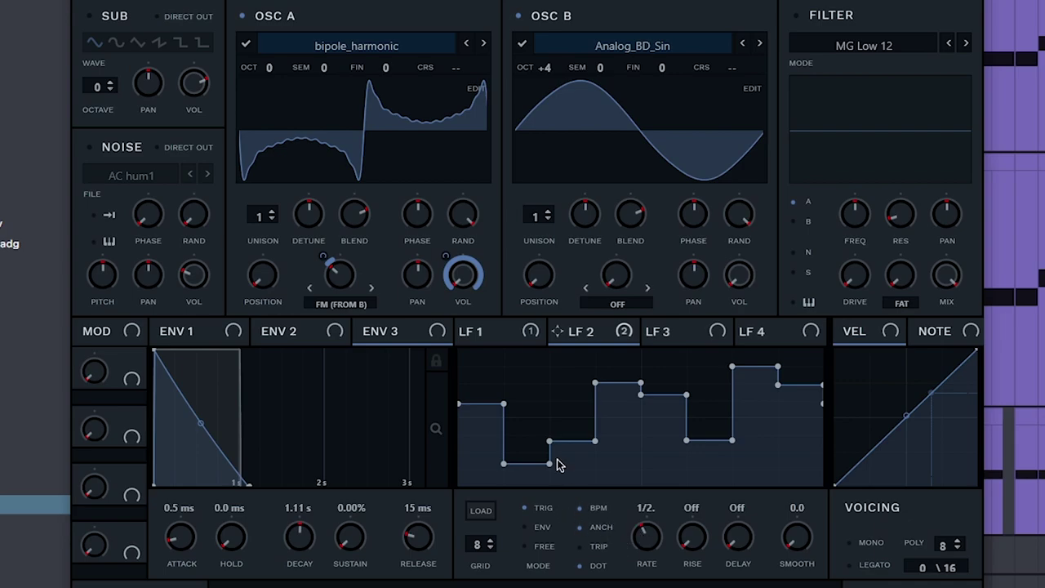
# Set oscillator B's warp mode to Sync (No Window) and raise its sync amount.
pyautogui.click(542, 337)
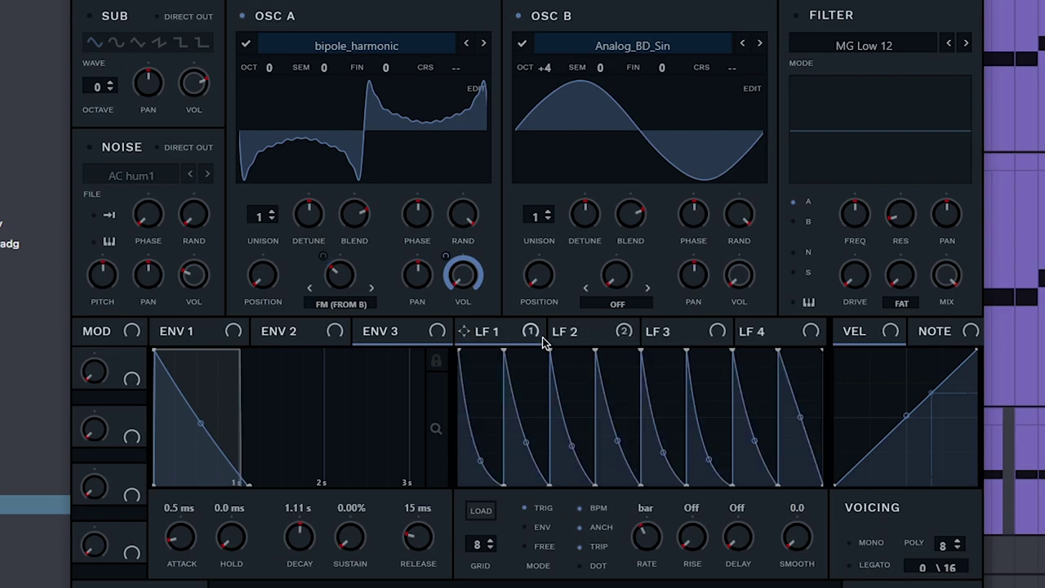
pyautogui.click(593, 333)
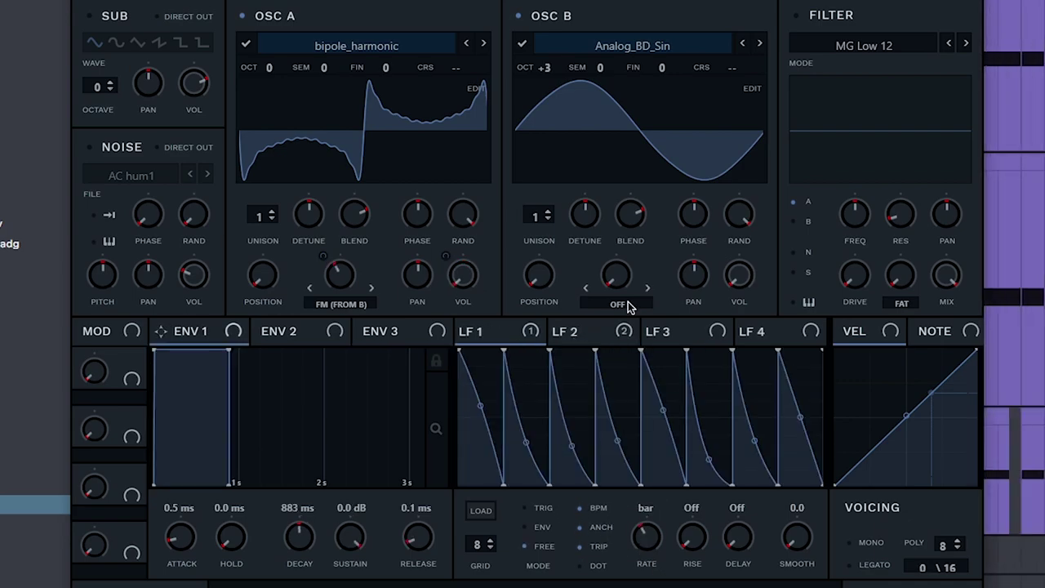
pyautogui.click(625, 303)
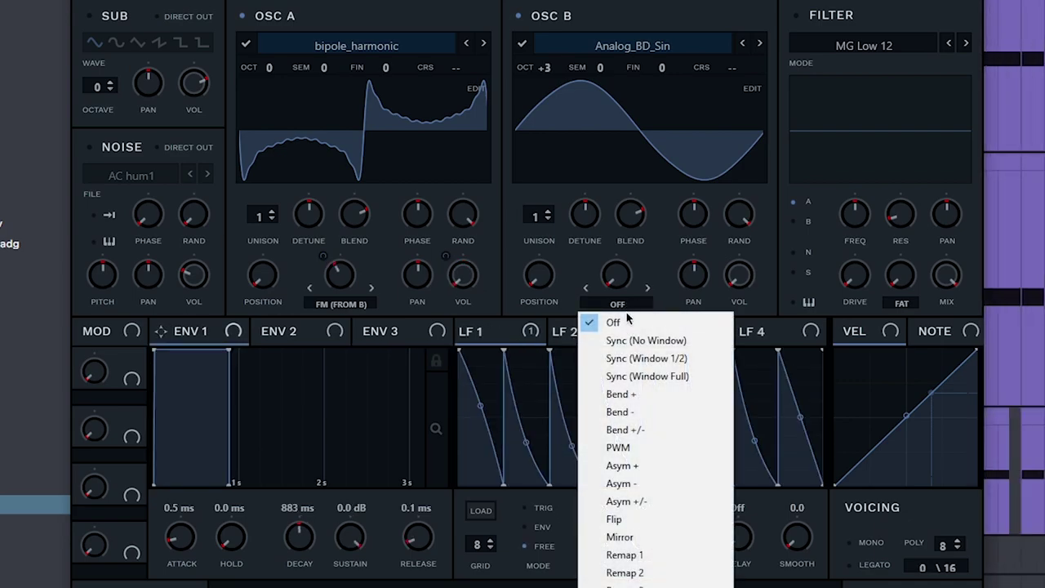
pyautogui.click(645, 340)
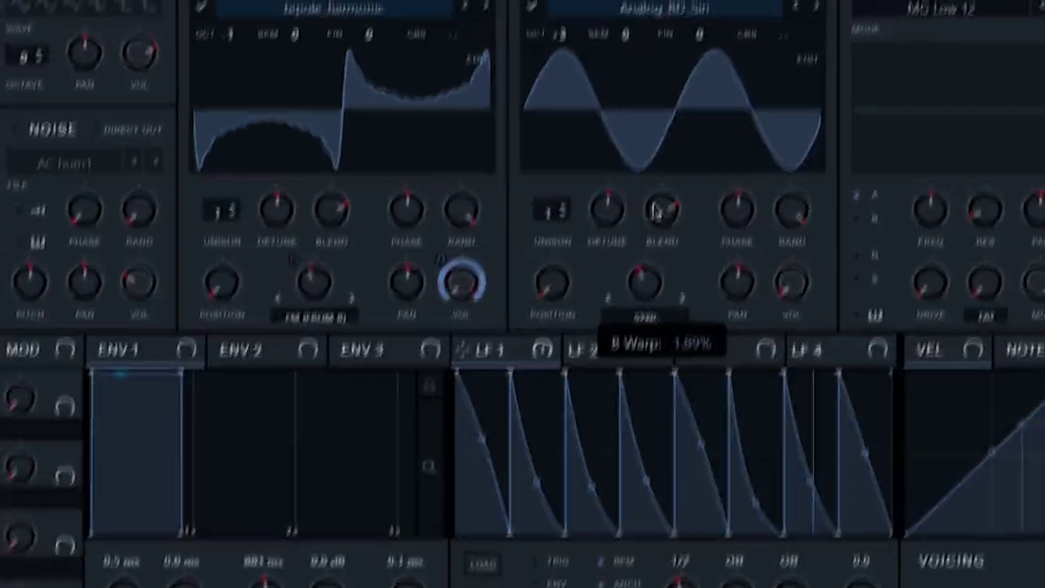
pyautogui.moveTo(642, 280); pyautogui.dragTo(653, 237)
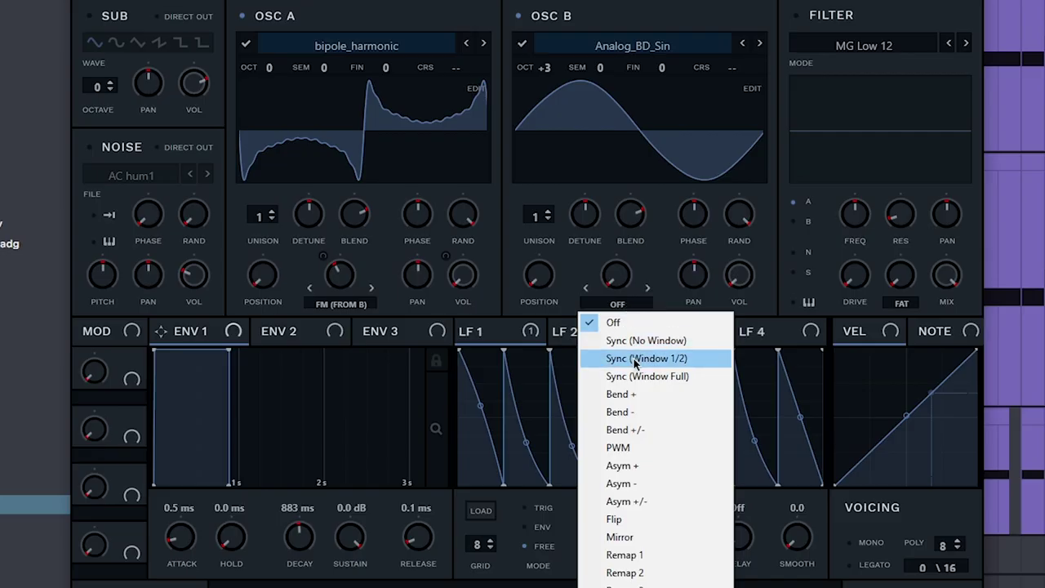
pyautogui.click(645, 342)
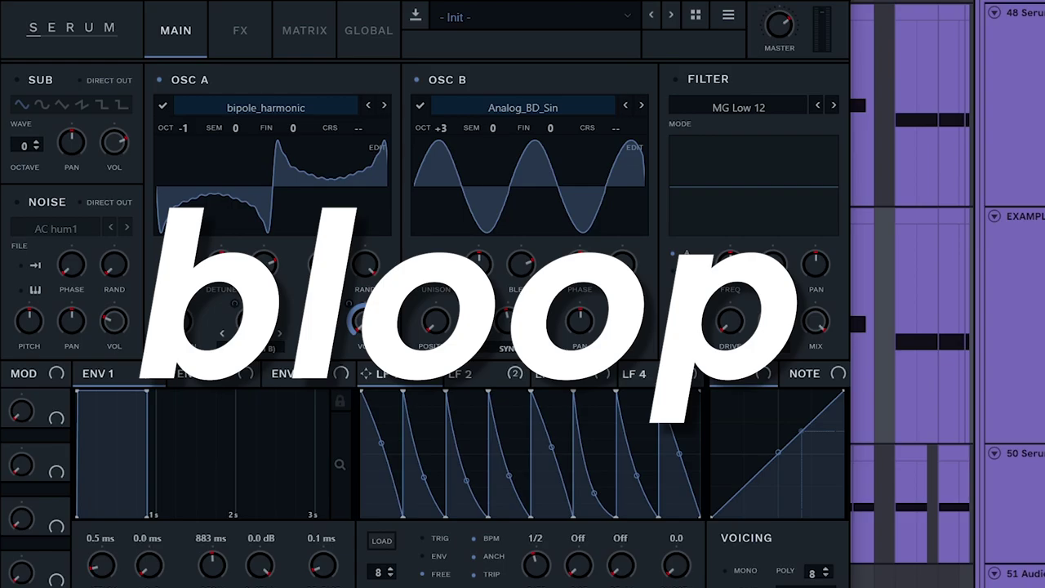
# Assign LFO 2 to oscillator A's octave with a set modulation depth, then enable the filter.
pyautogui.click(459, 373)
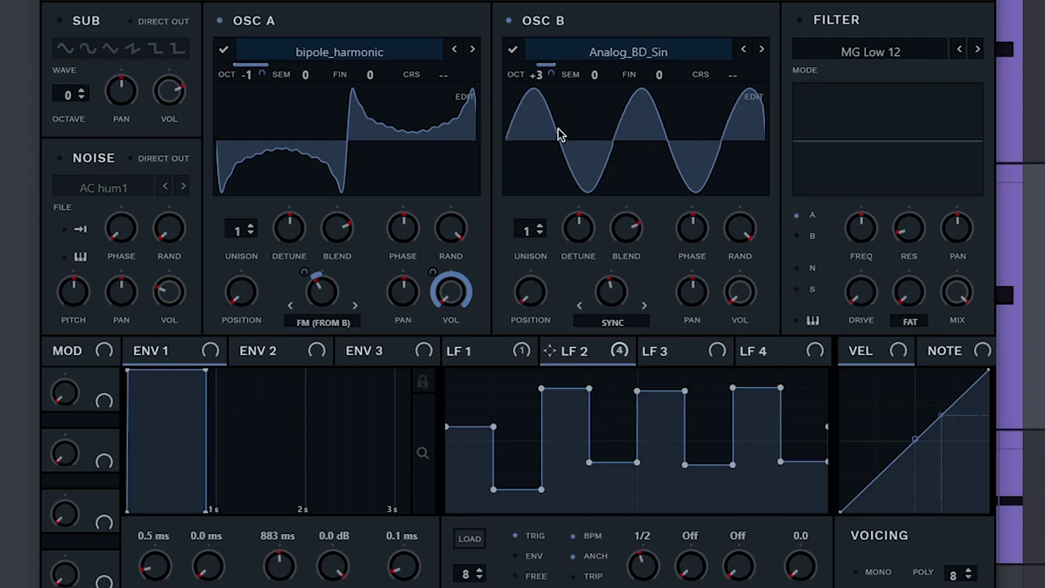
pyautogui.moveTo(569, 64)
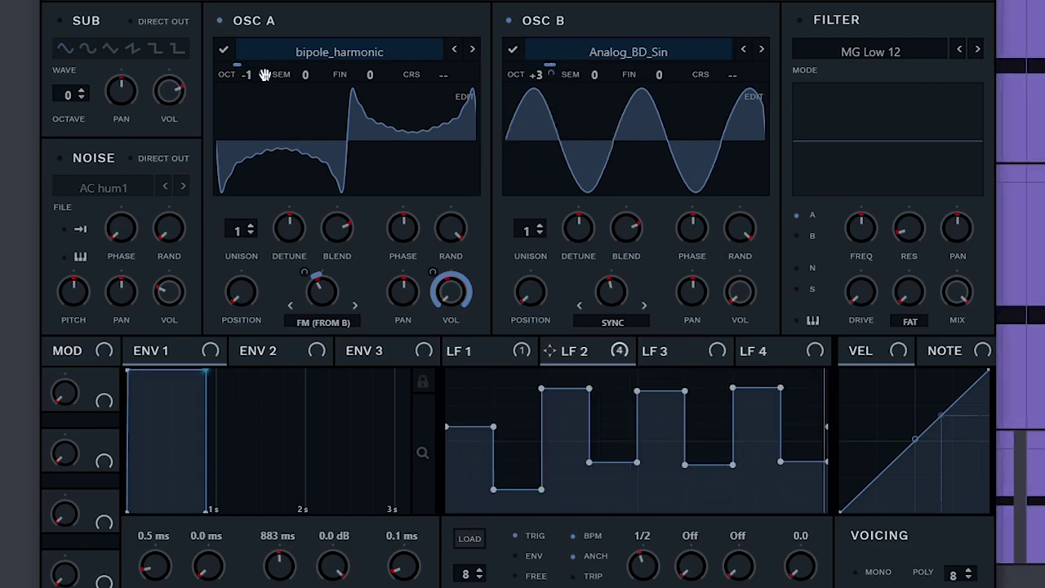
pyautogui.rightClick(264, 74)
pyautogui.moveTo(262, 82); pyautogui.dragTo(272, 139)
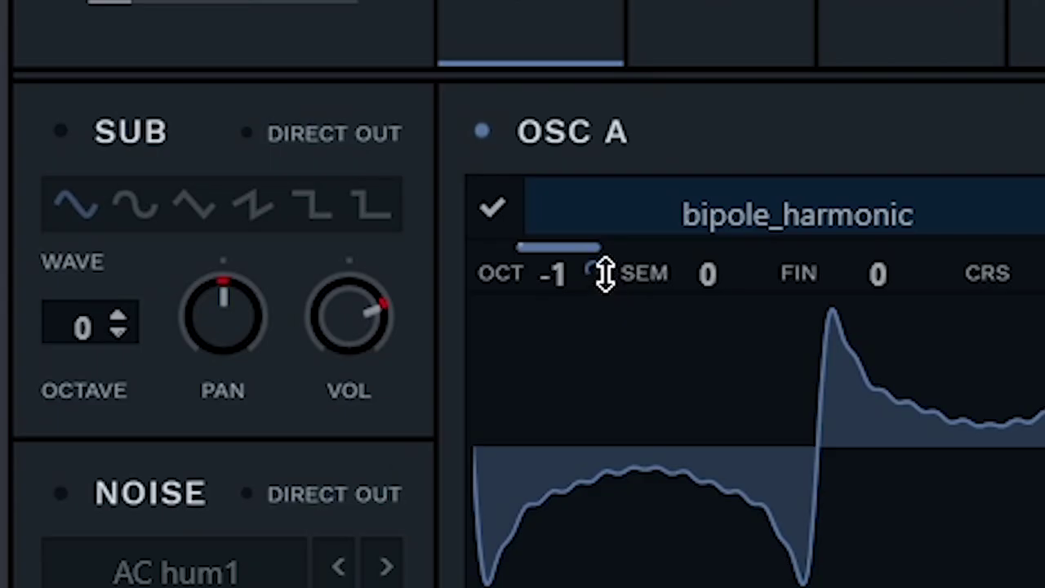
pyautogui.moveTo(266, 74); pyautogui.dragTo(269, 97)
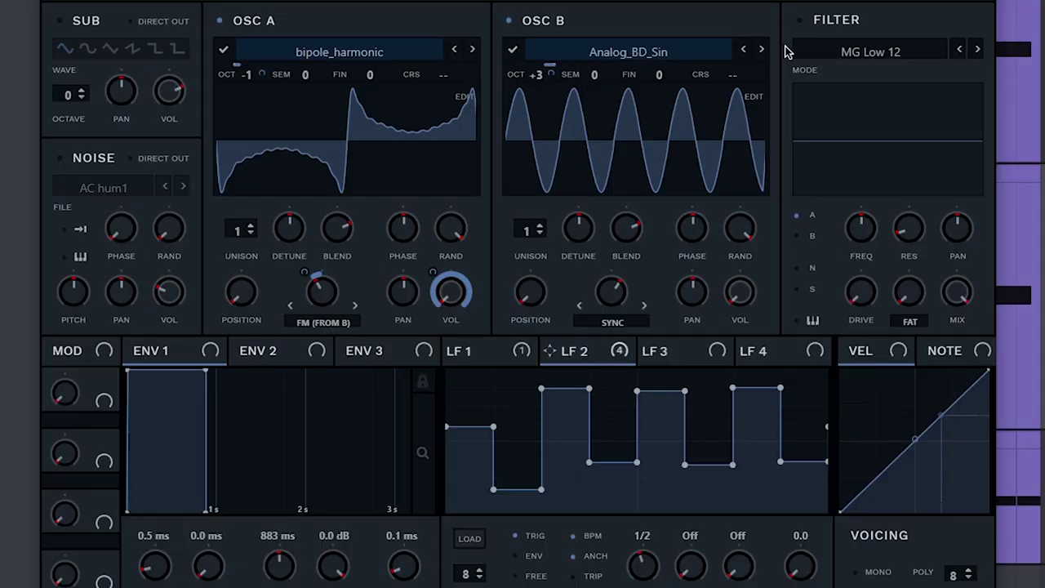
pyautogui.click(798, 21)
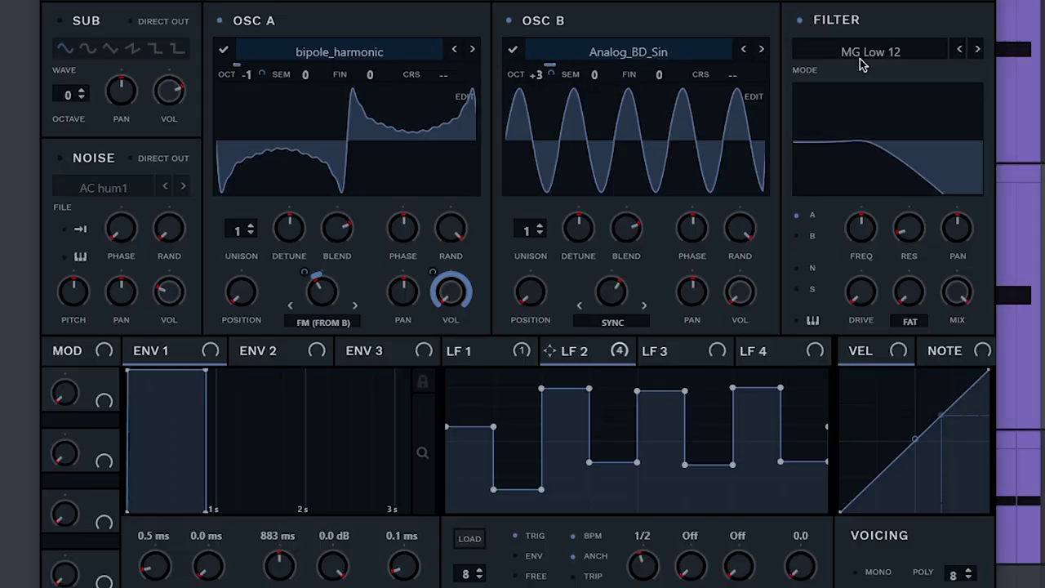
pyautogui.moveTo(849, 131)
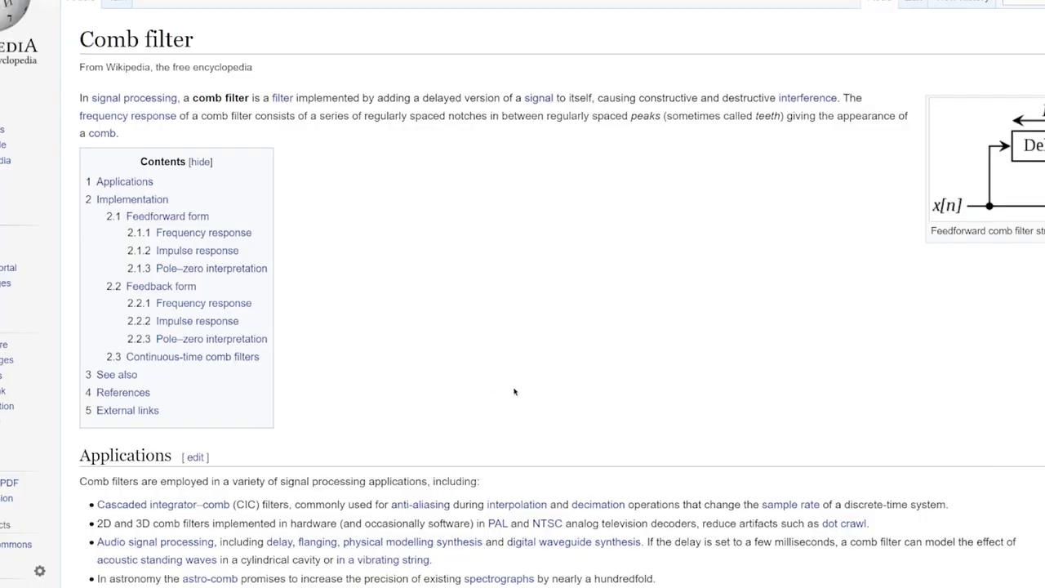
# Search YouTube for 'what is a comb fi' to find a comb filter explanation.
pyautogui.scroll(-5, 514, 392)
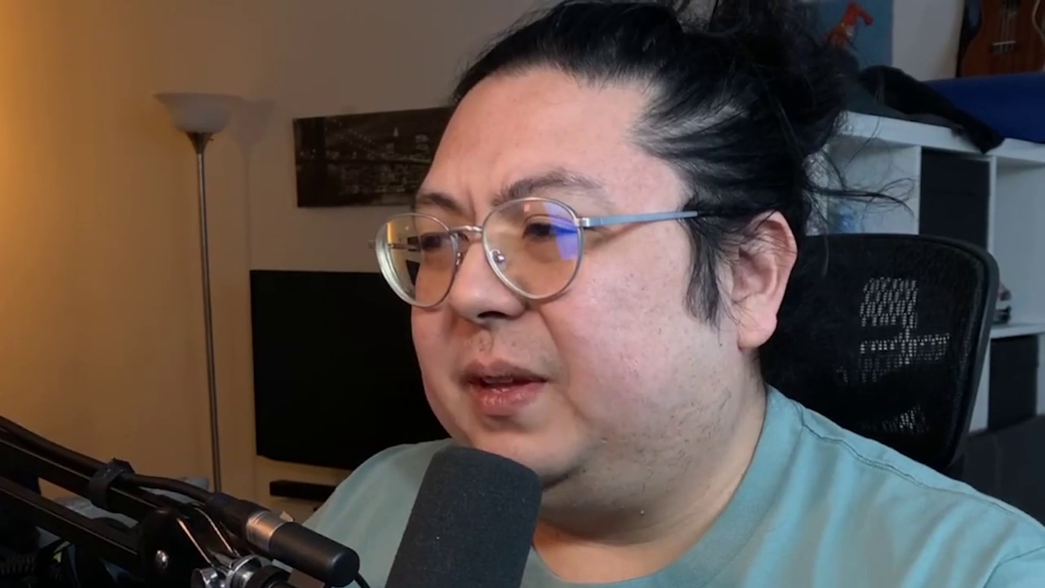
pyautogui.write('wh')
pyautogui.write('at is a com')
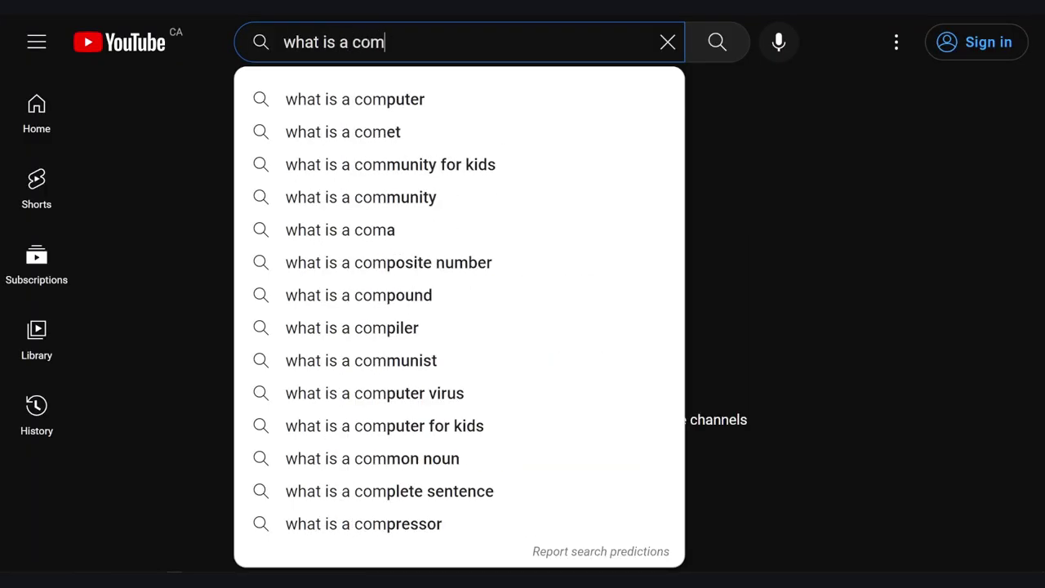
pyautogui.write('b fi')
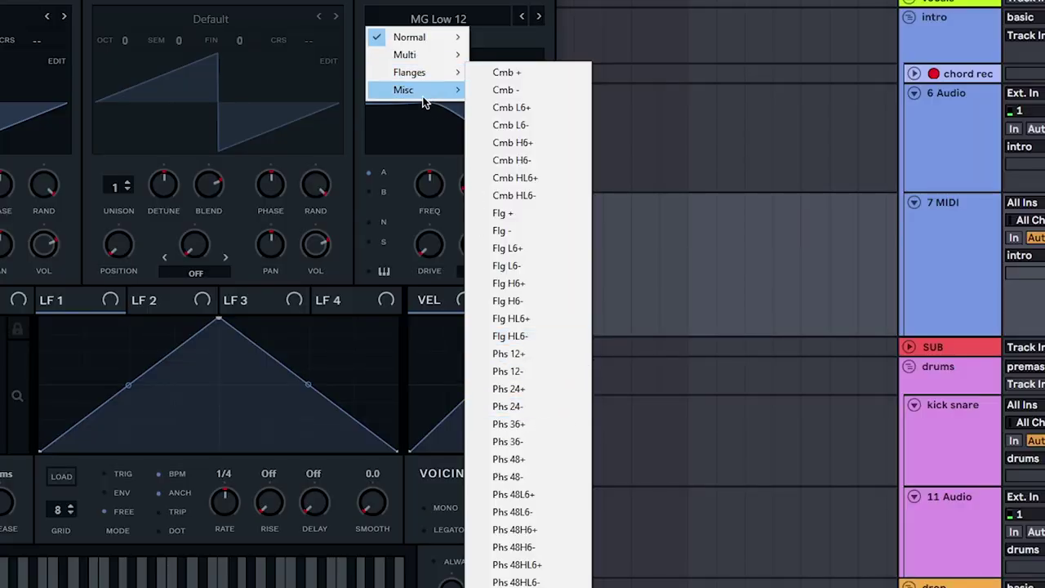
# Switch the filter type to Combs and modulate its frequency with LFO 2.
pyautogui.moveTo(422, 99)
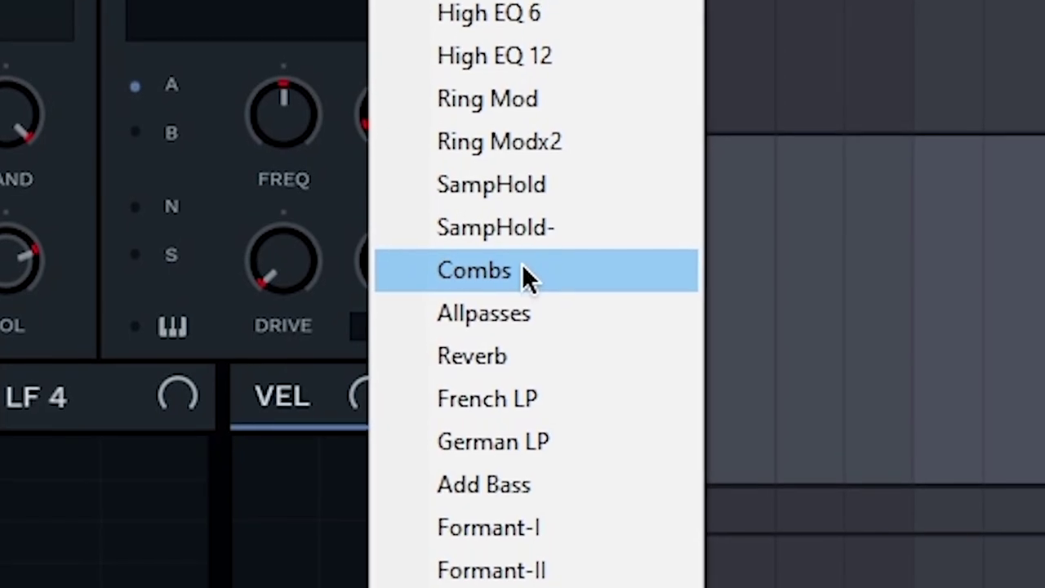
pyautogui.click(524, 248)
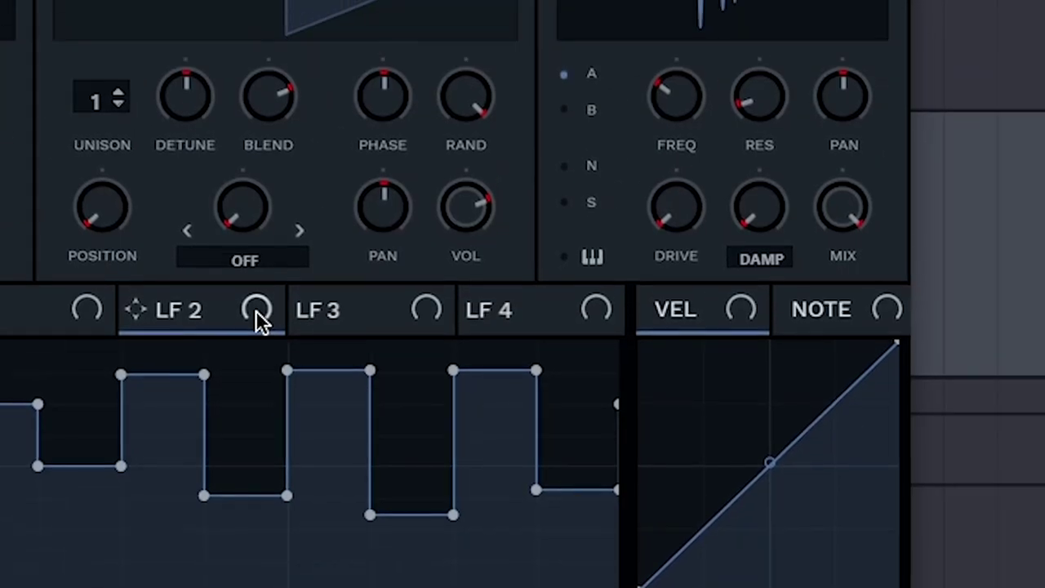
pyautogui.moveTo(255, 319); pyautogui.dragTo(391, 235)
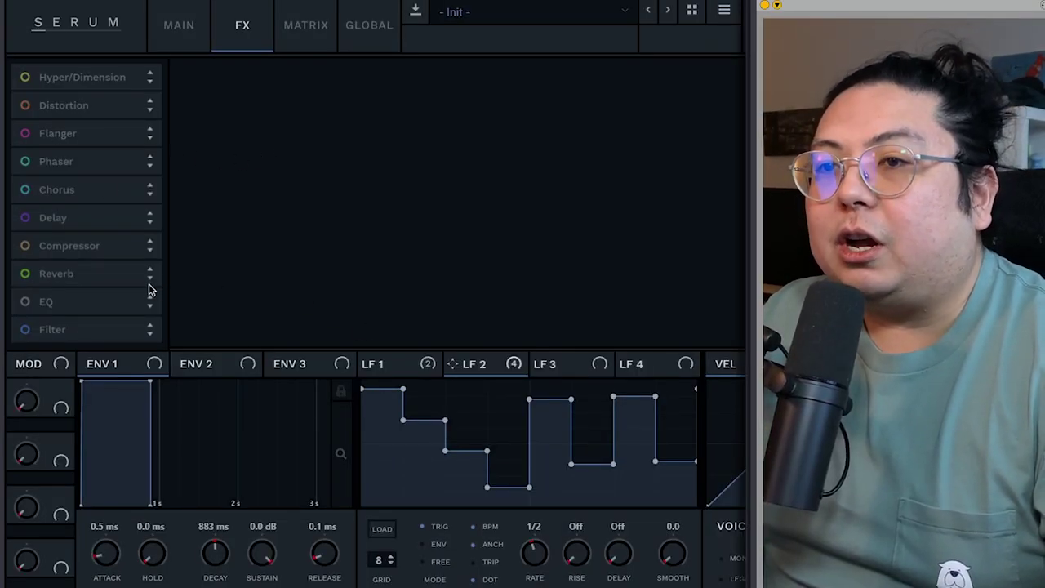
# Enable the EQ, assign LFO 2 to its high-band frequency, and lower that band to 155 Hz.
pyautogui.click(25, 303)
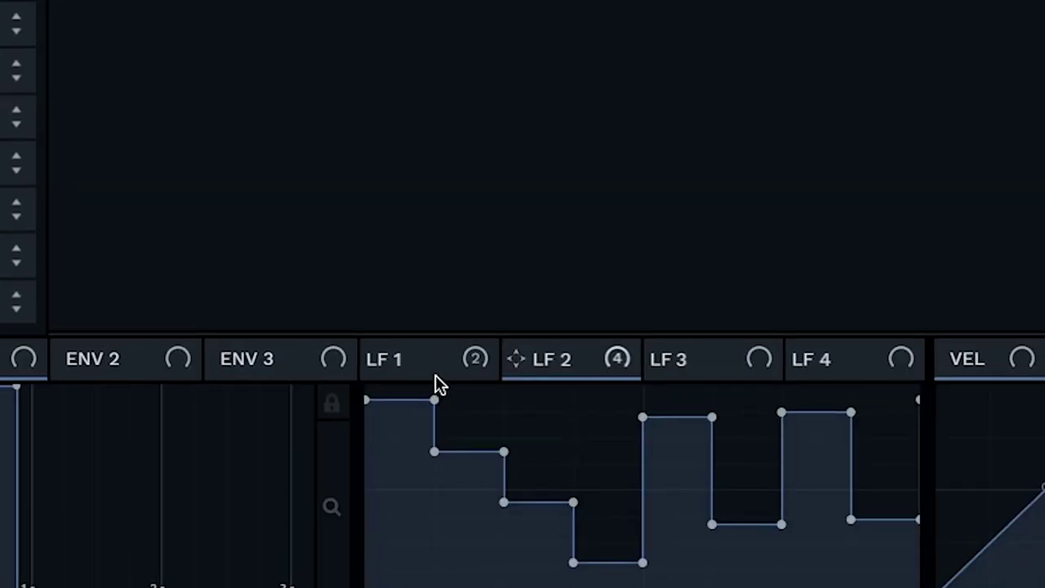
pyautogui.moveTo(434, 384); pyautogui.dragTo(584, 421)
pyautogui.moveTo(719, 158); pyautogui.dragTo(720, 160)
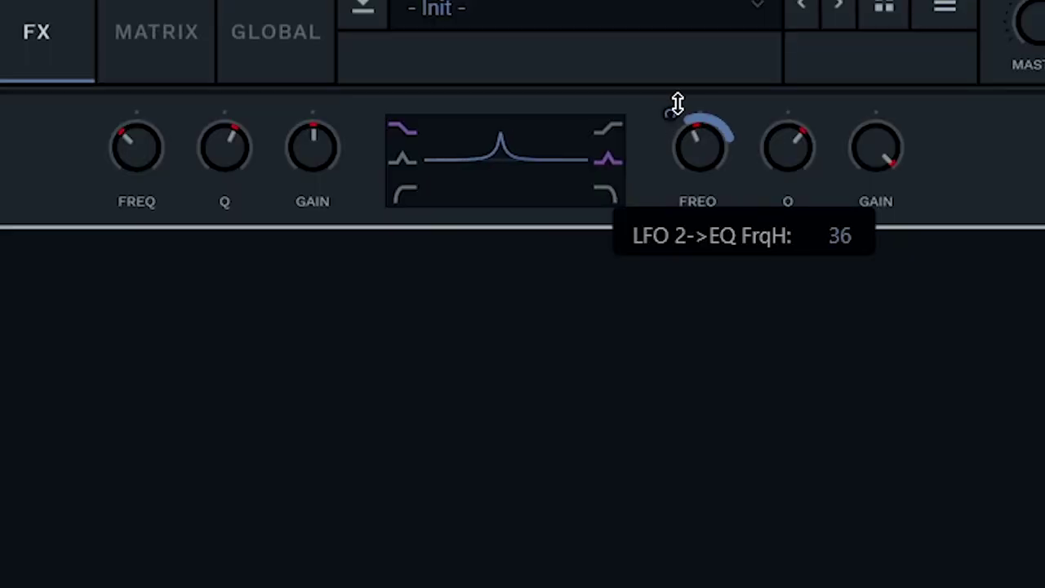
pyautogui.moveTo(684, 134); pyautogui.dragTo(682, 217)
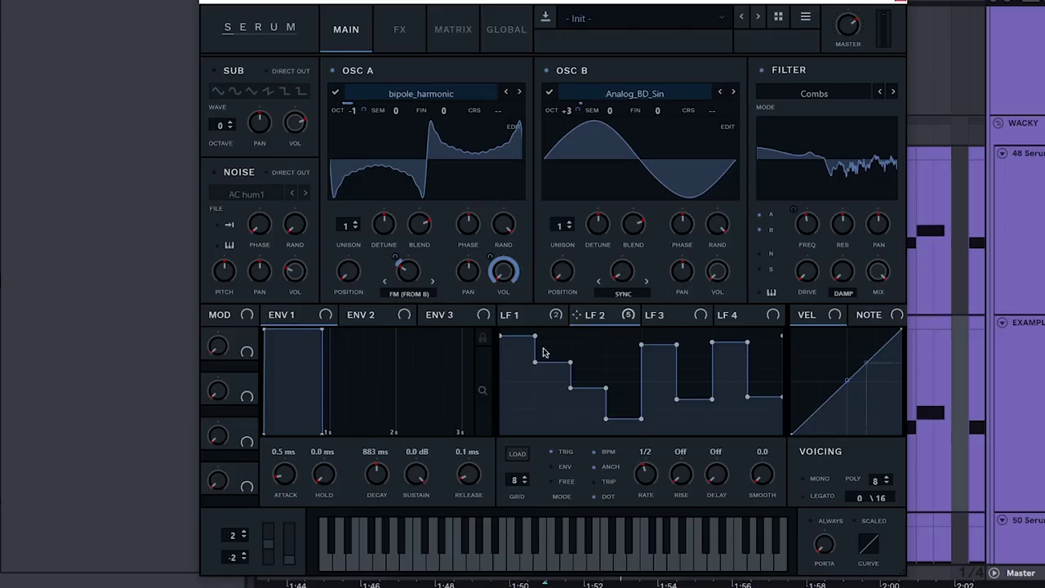
# Return to the main synth page and review the LFO 1 saw and LFO 2 stepped shapes.
pyautogui.click(518, 320)
pyautogui.click(585, 317)
pyautogui.click(512, 319)
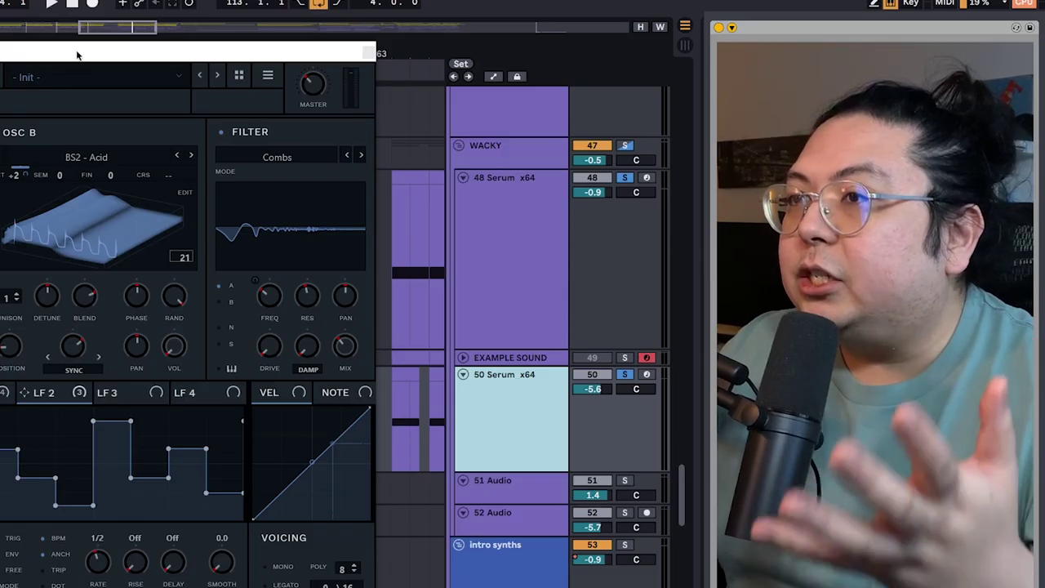
# Move Serum aside, select the 48 Serum x64 track, and inspect its Amp and Redux devices.
pyautogui.moveTo(78, 54); pyautogui.dragTo(0, 29)
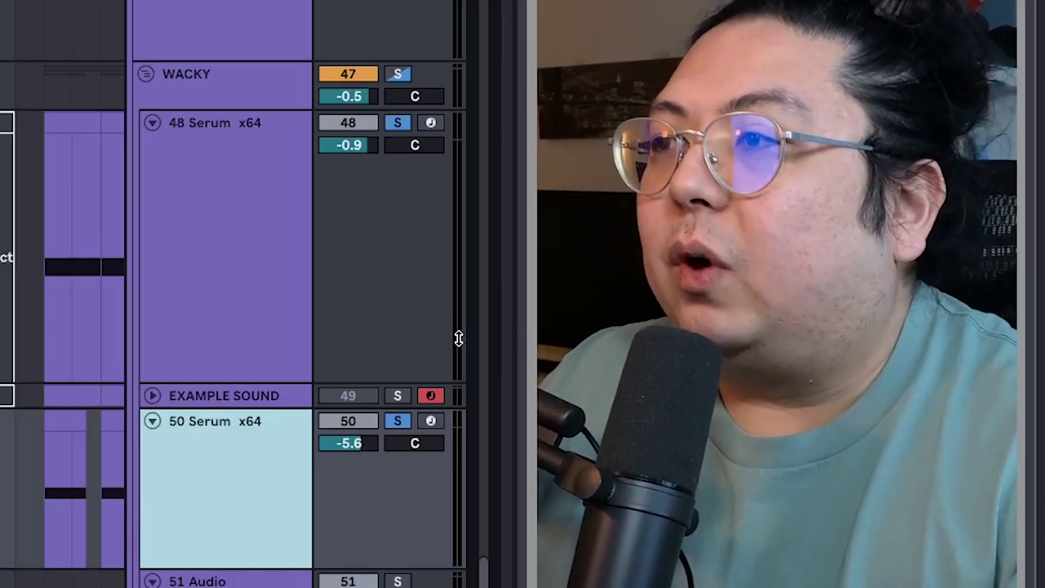
pyautogui.click(237, 213)
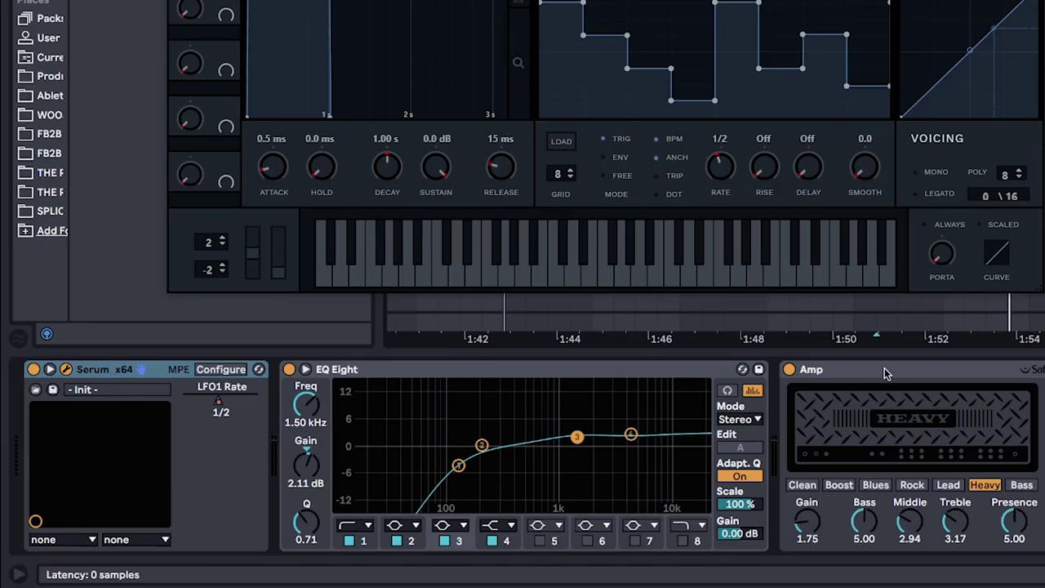
pyautogui.click(804, 369)
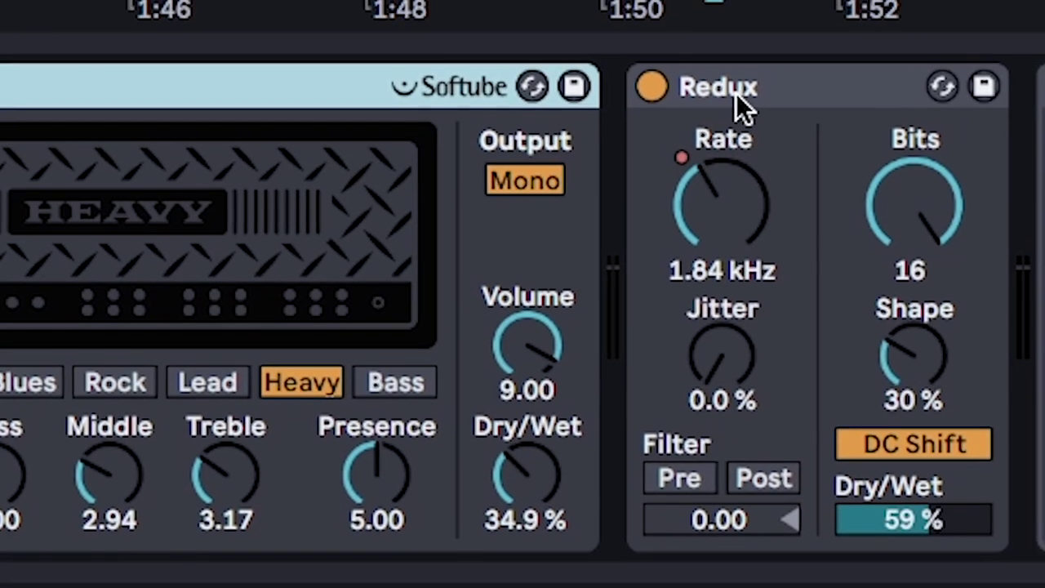
pyautogui.click(886, 373)
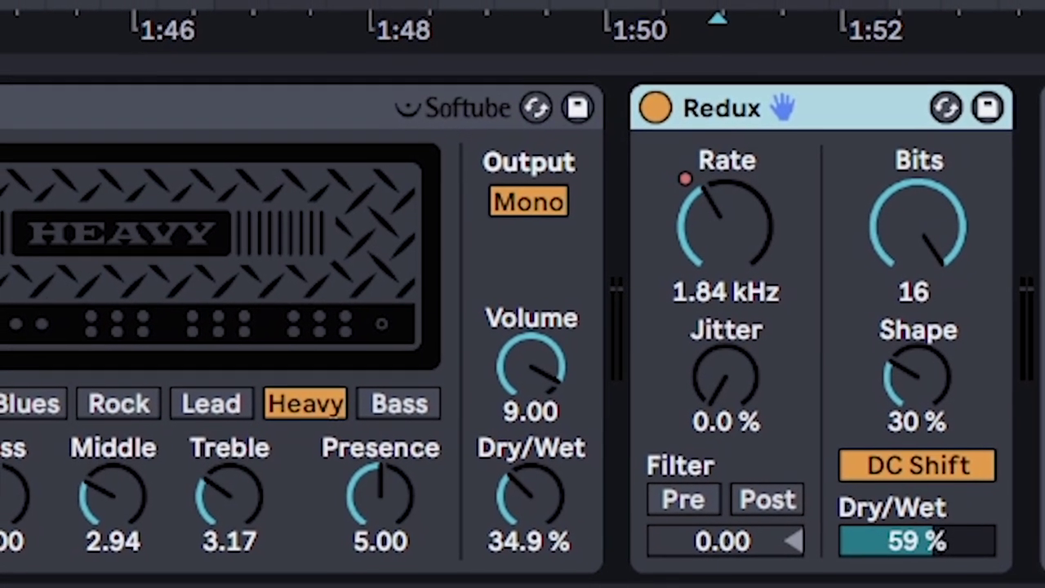
pyautogui.moveTo(776, 107); pyautogui.dragTo(540, 105)
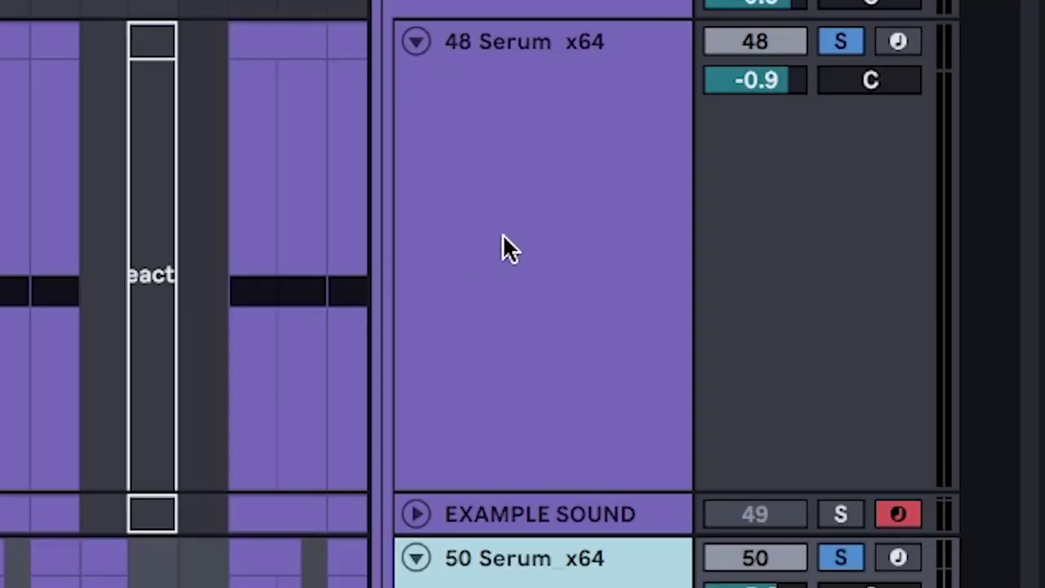
pyautogui.click(502, 236)
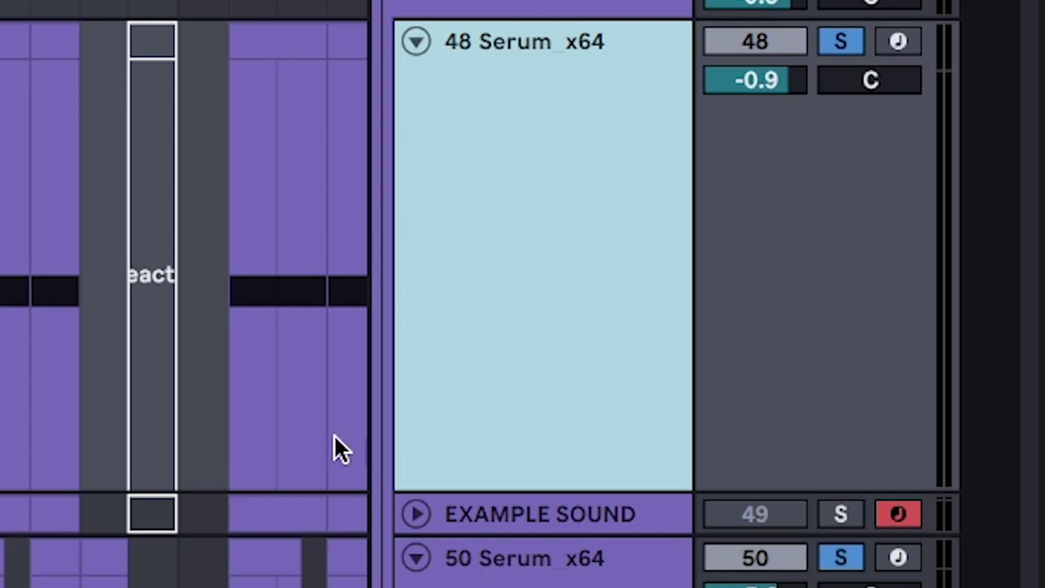
# Compare track 50's Serum patch with track 48's main and FX pages, then return to the arrangement.
pyautogui.click(534, 563)
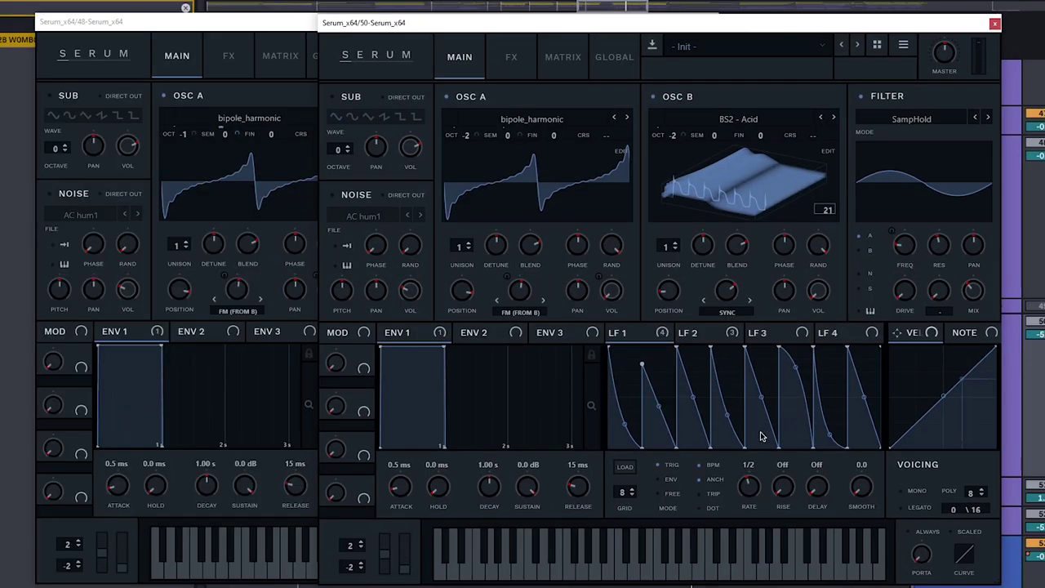
pyautogui.click(239, 29)
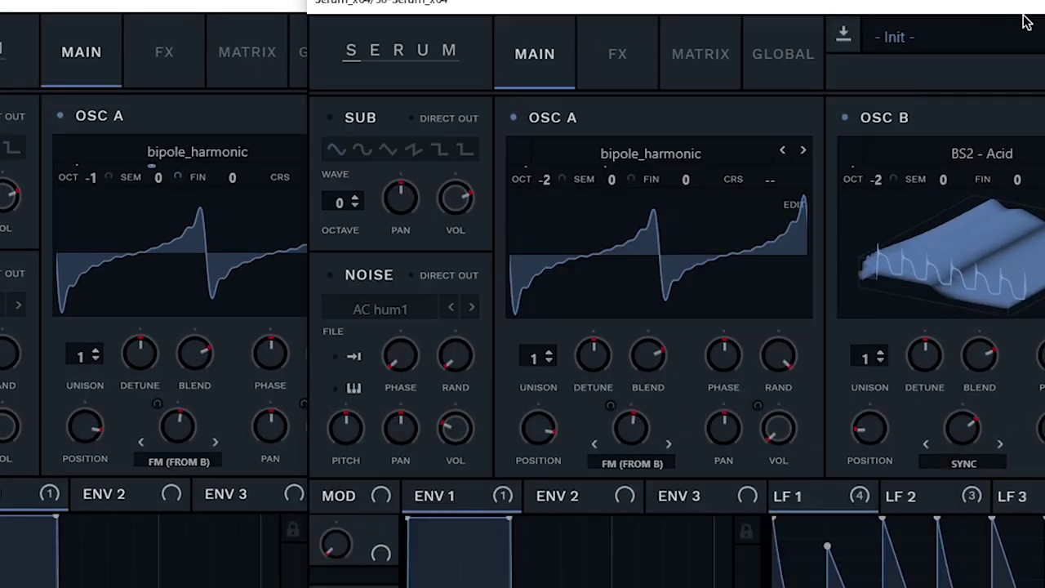
pyautogui.click(131, 53)
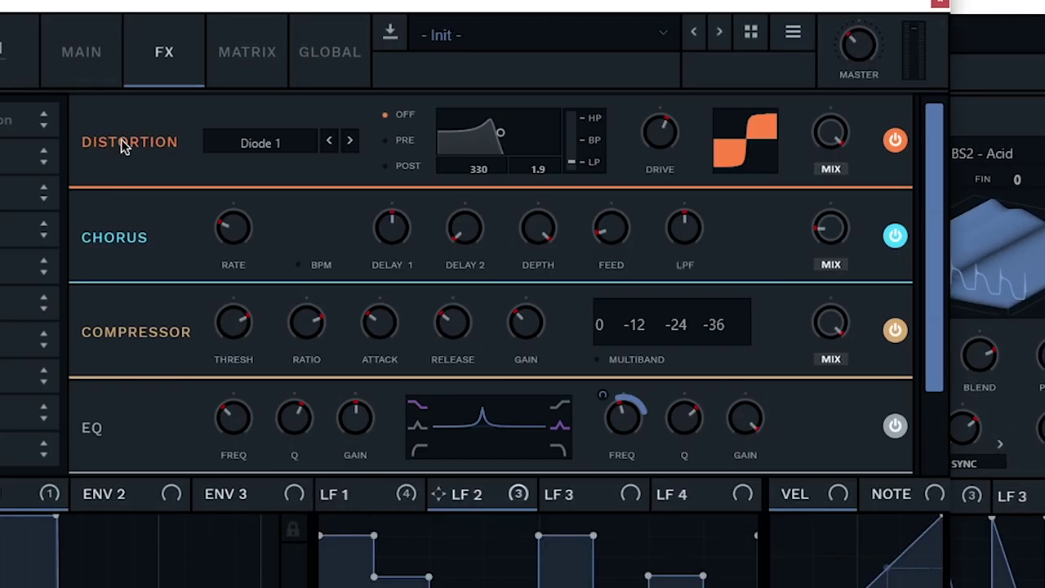
pyautogui.click(87, 56)
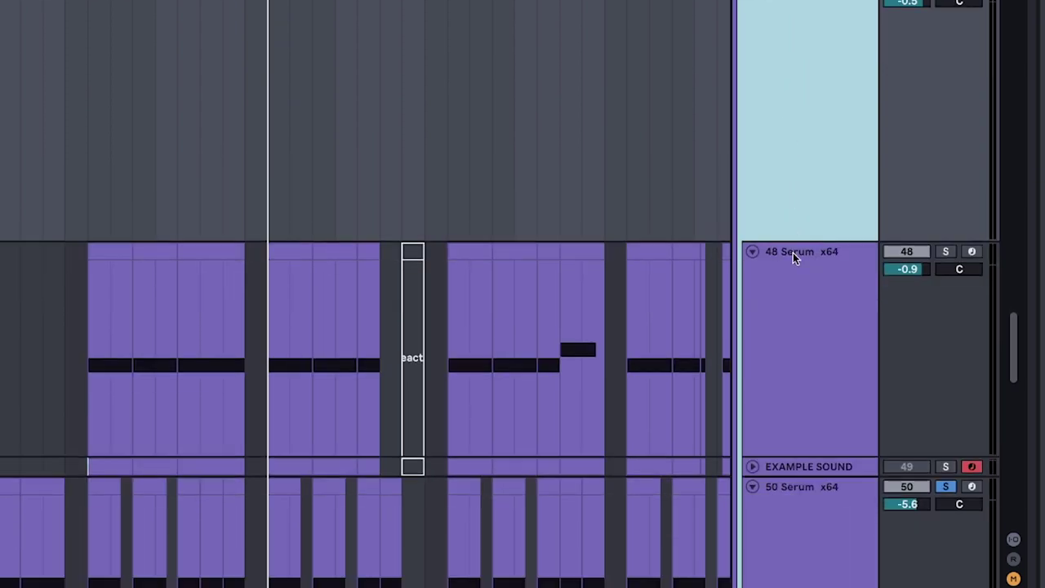
pyautogui.click(793, 257)
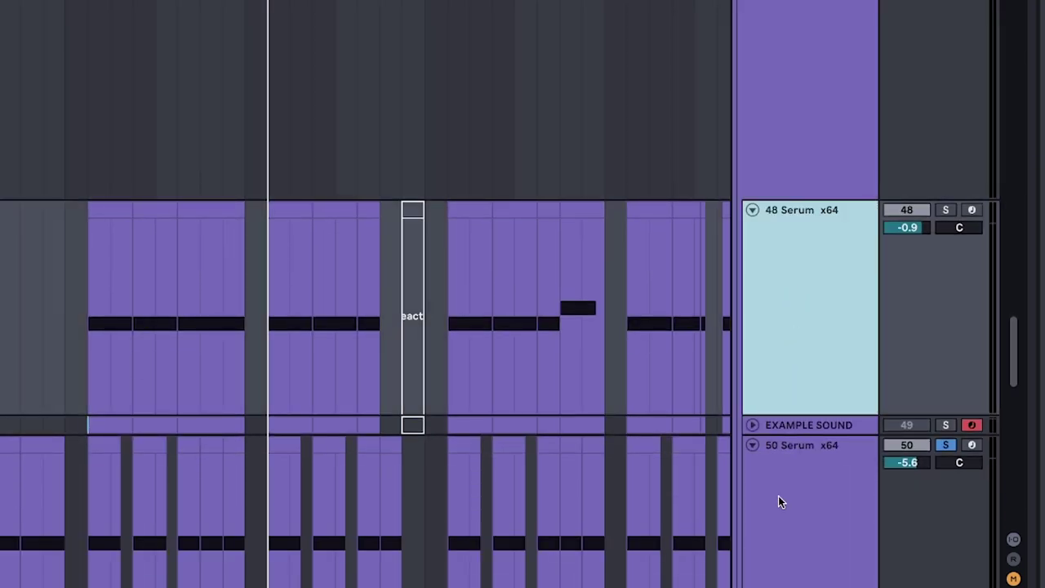
# Select the MACKY track, lower its filter cutoff to about 6.8 semitones, and scroll its device chain.
pyautogui.click(786, 85)
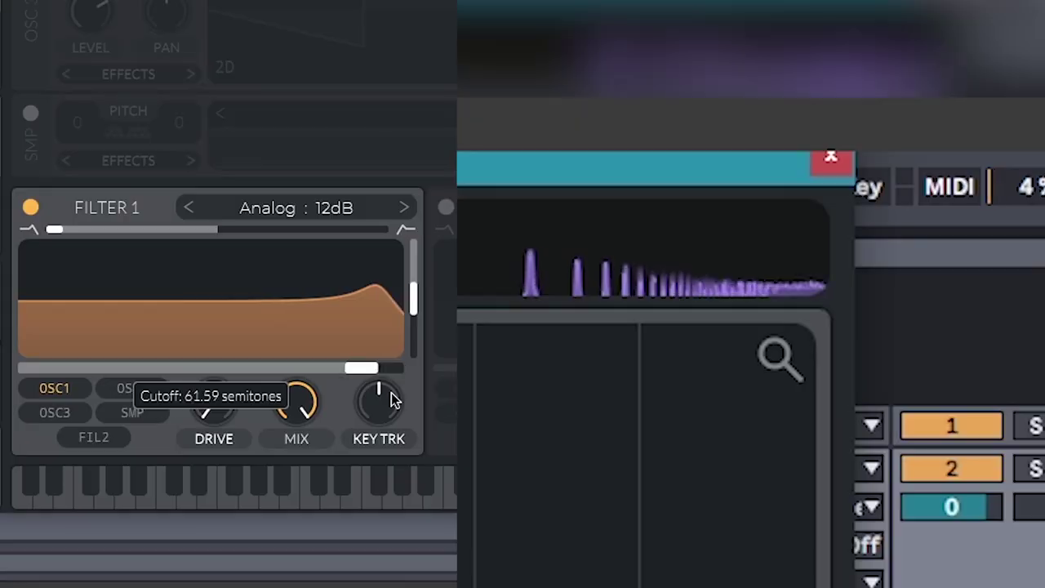
pyautogui.moveTo(186, 394); pyautogui.dragTo(186, 410)
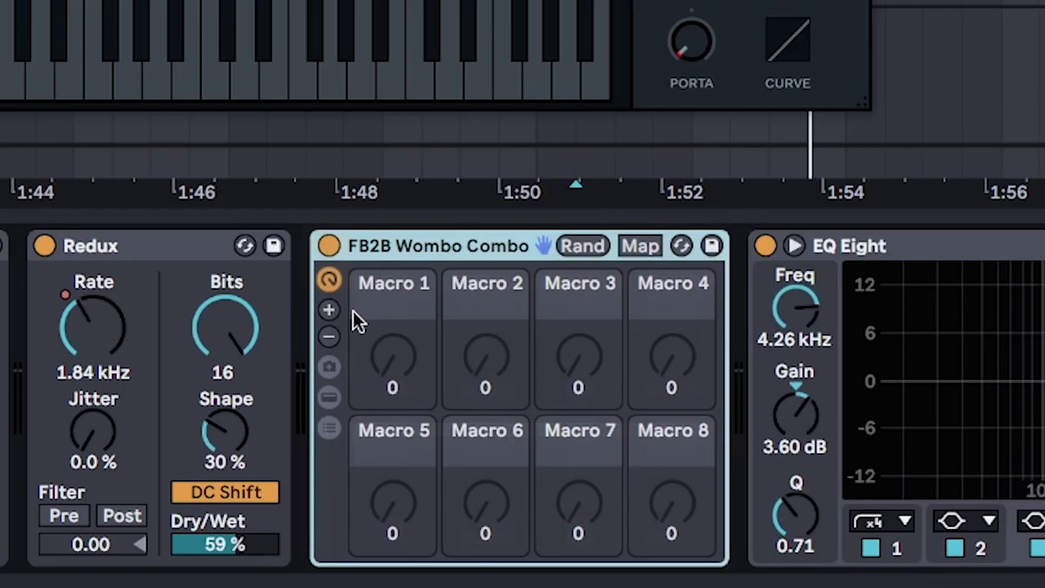
pyautogui.hscroll(3, 659, 367)
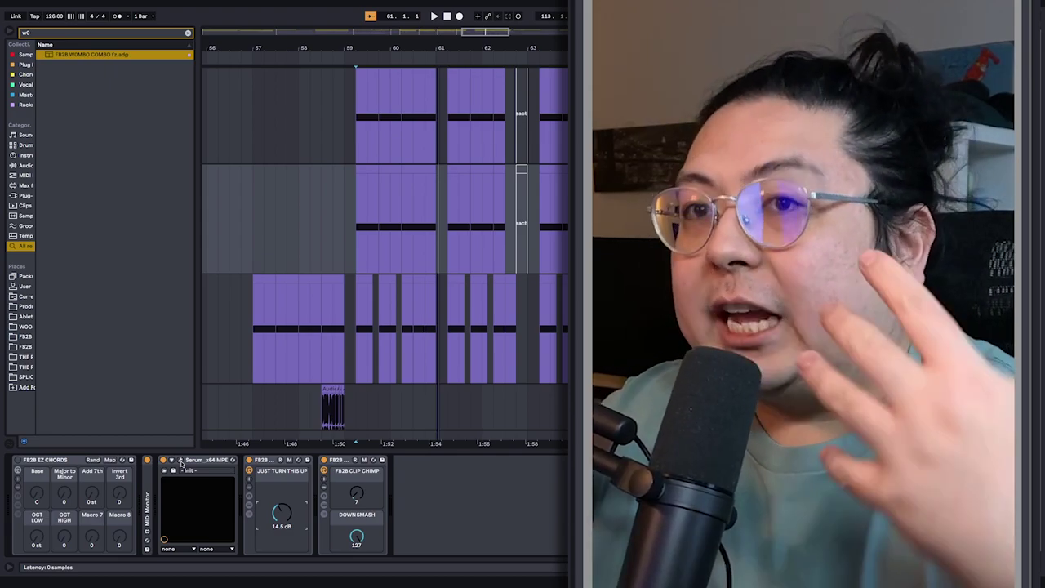
# Enable Tube distortion on Serum's FX page with its filter set to OFF.
pyautogui.click(181, 460)
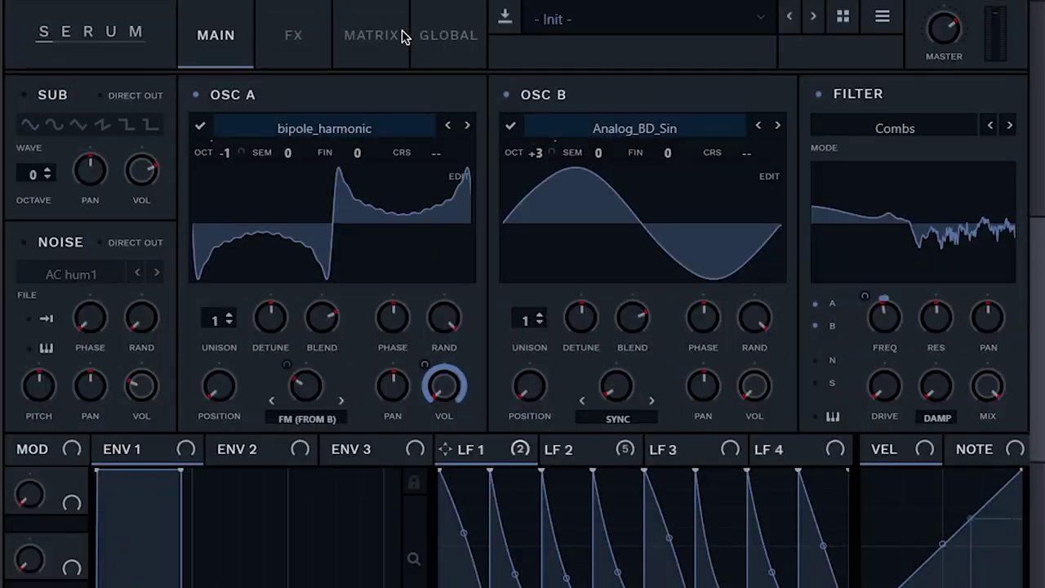
pyautogui.click(287, 59)
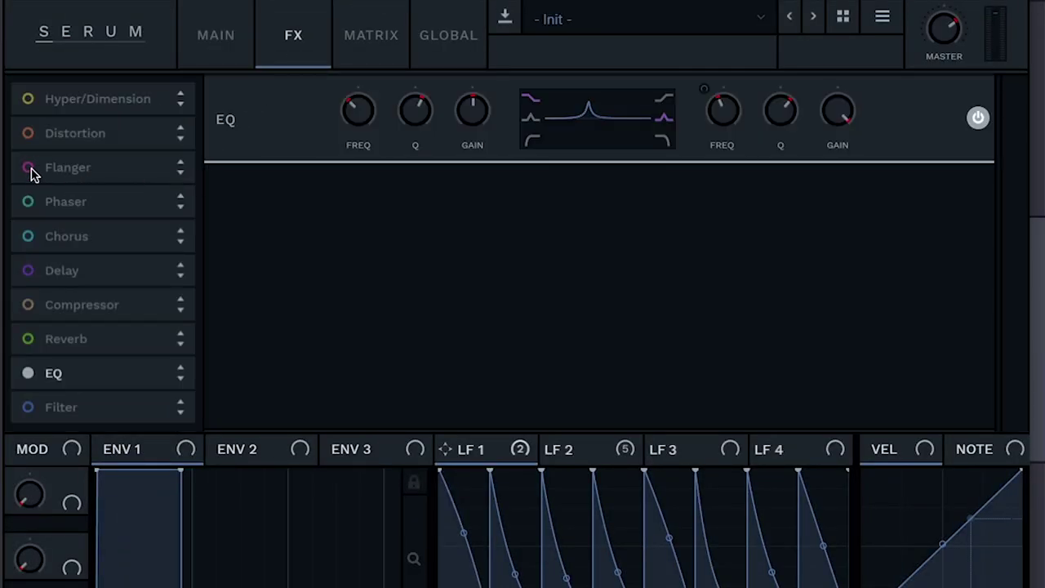
pyautogui.click(28, 133)
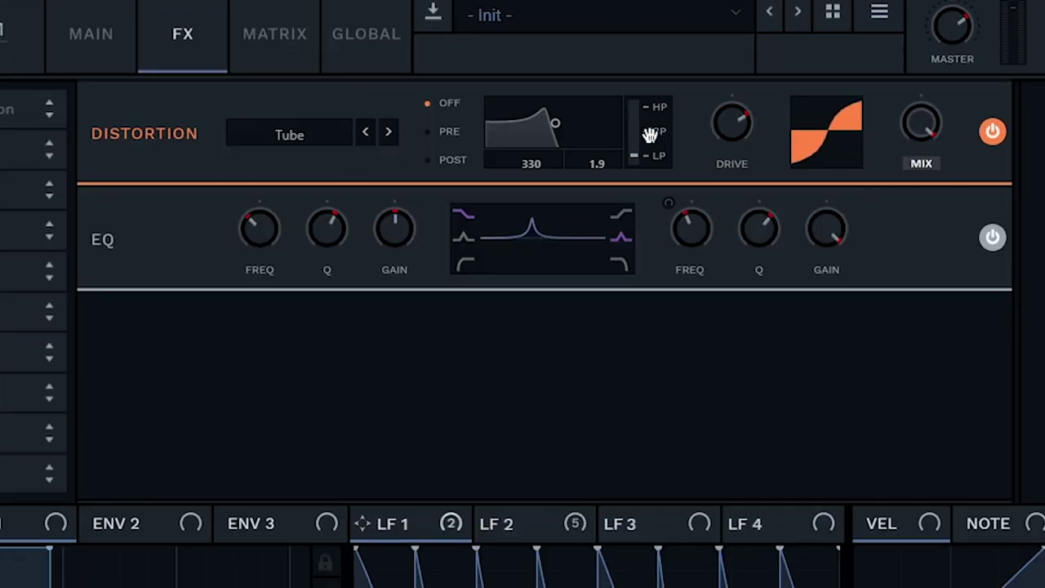
pyautogui.click(431, 104)
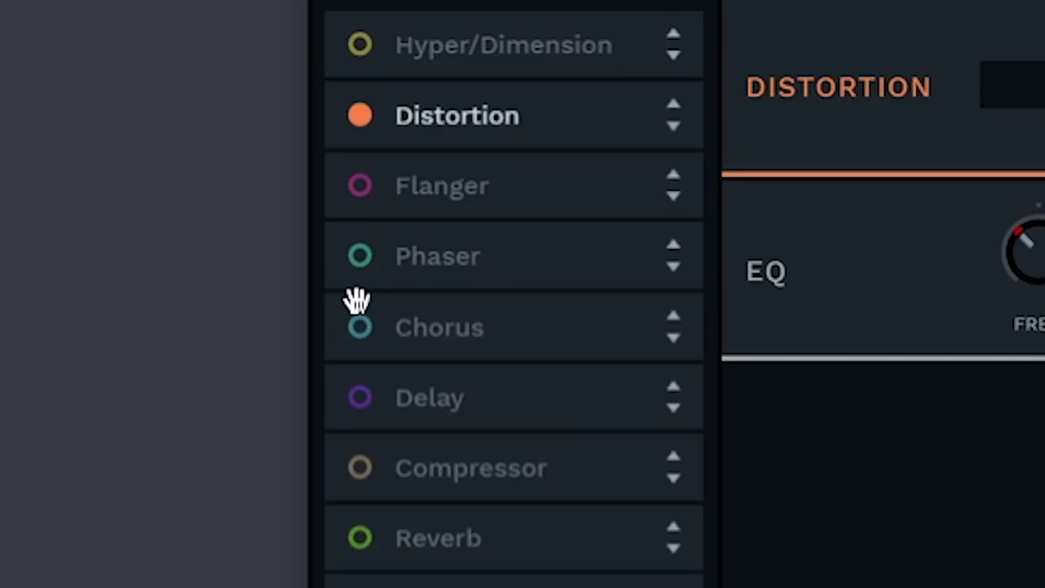
# Enable the chorus ahead of the EQ and close the Serum window.
pyautogui.click(360, 325)
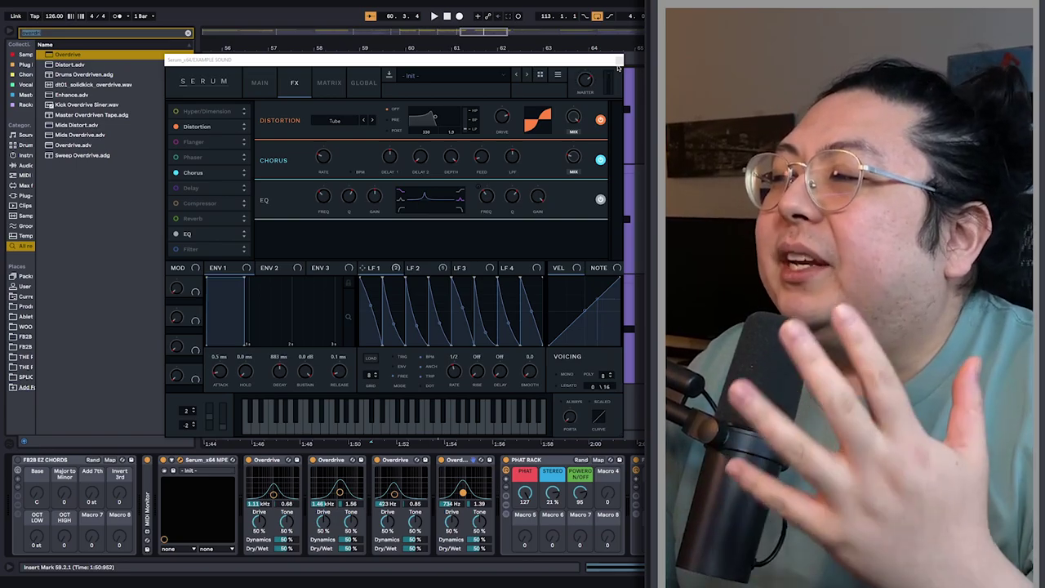
pyautogui.click(618, 60)
pyautogui.hscroll(-5, 584, 214)
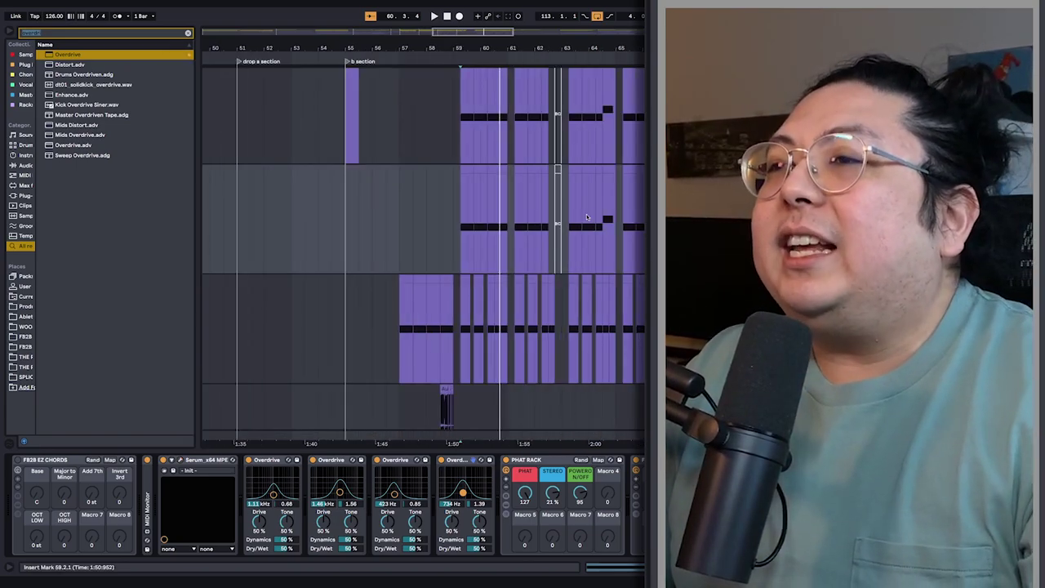